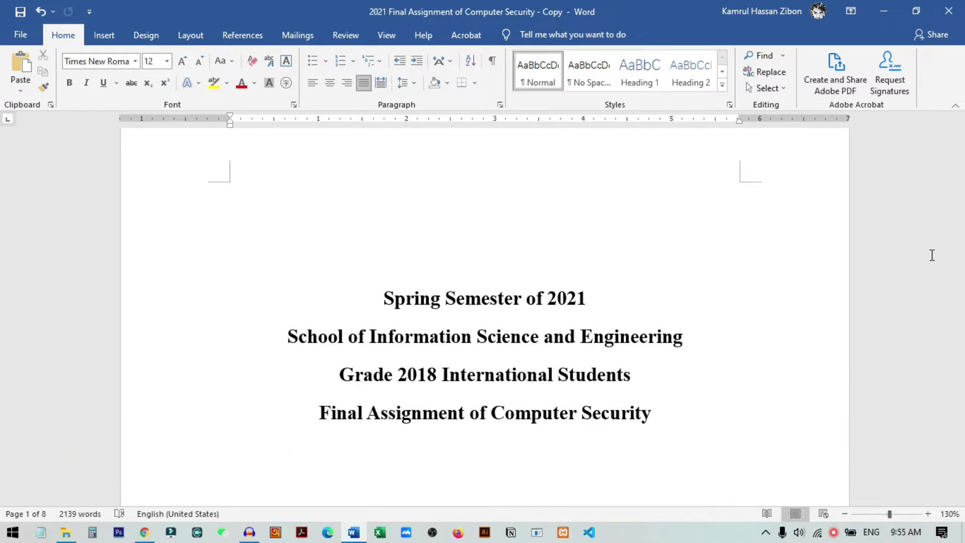
# Step: Look through the assignment and place the cursor at the top of the cover page
pyautogui.scroll(-5, 932, 255)
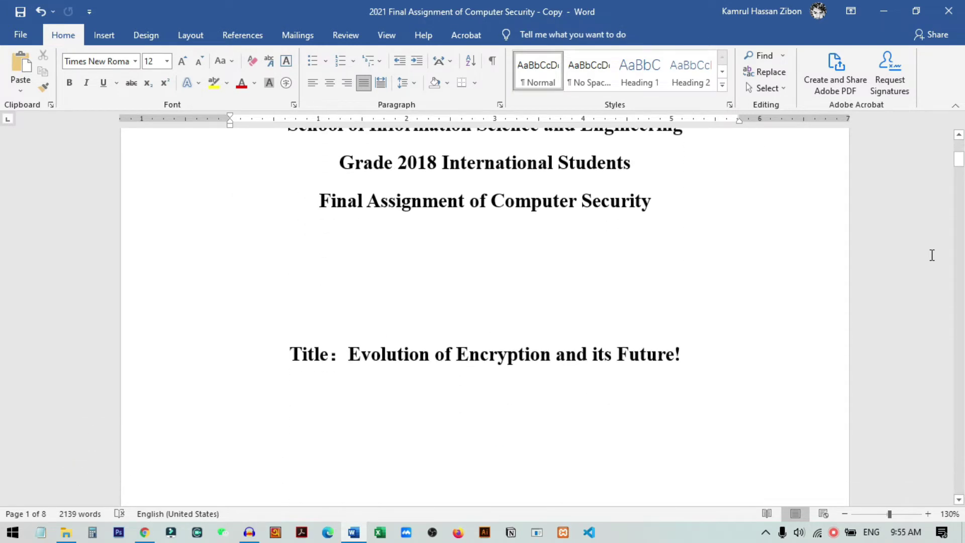
pyautogui.scroll(-7, 932, 255)
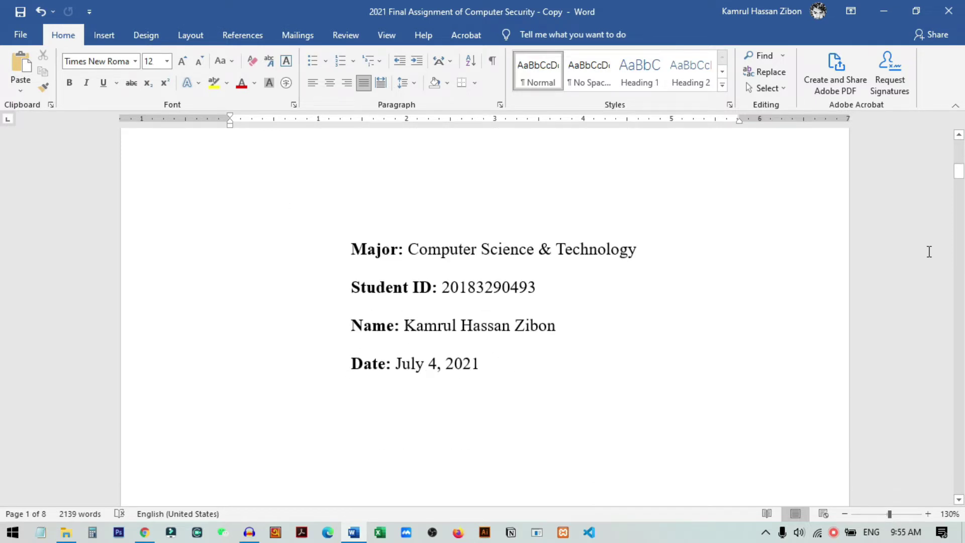
pyautogui.scroll(-6, 929, 251)
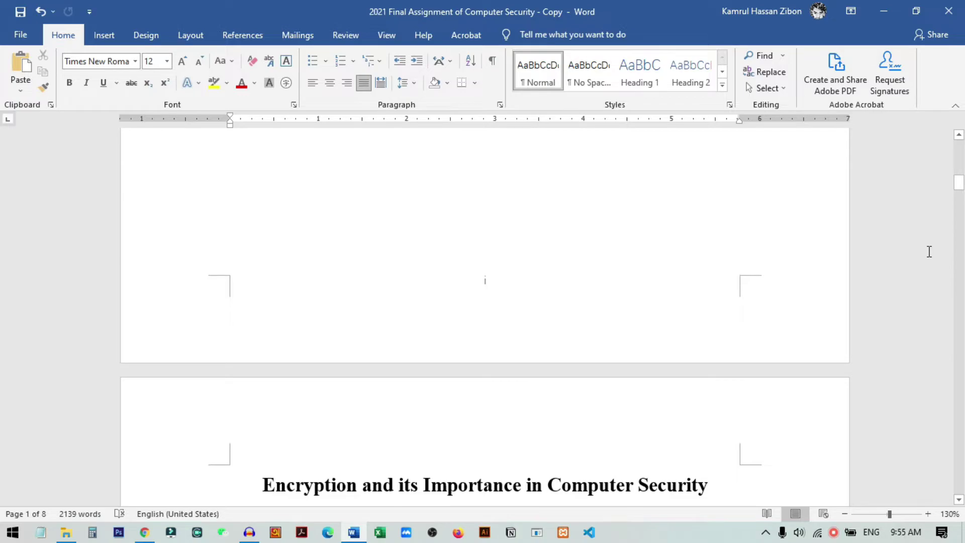
pyautogui.scroll(-9, 489, 284)
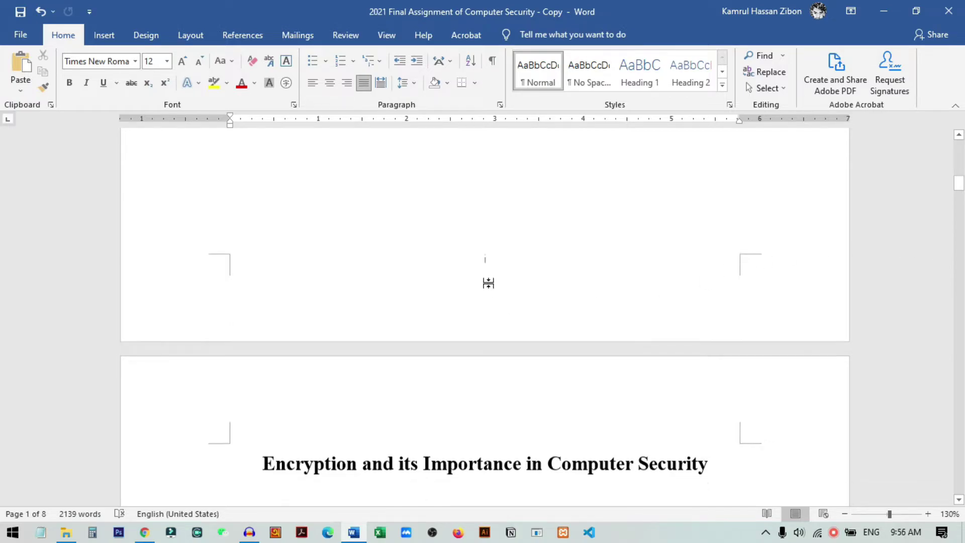
pyautogui.scroll(-20, 490, 283)
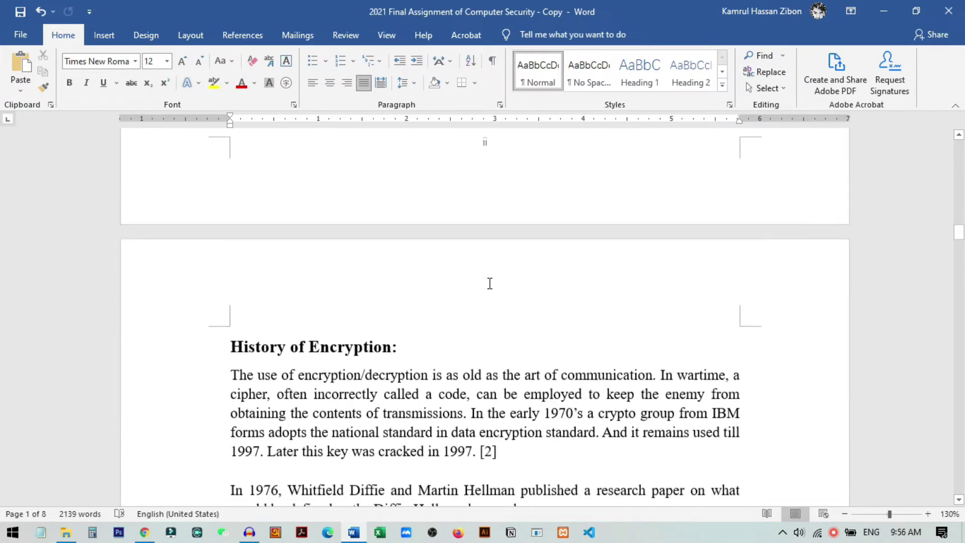
pyautogui.scroll(-20, 496, 284)
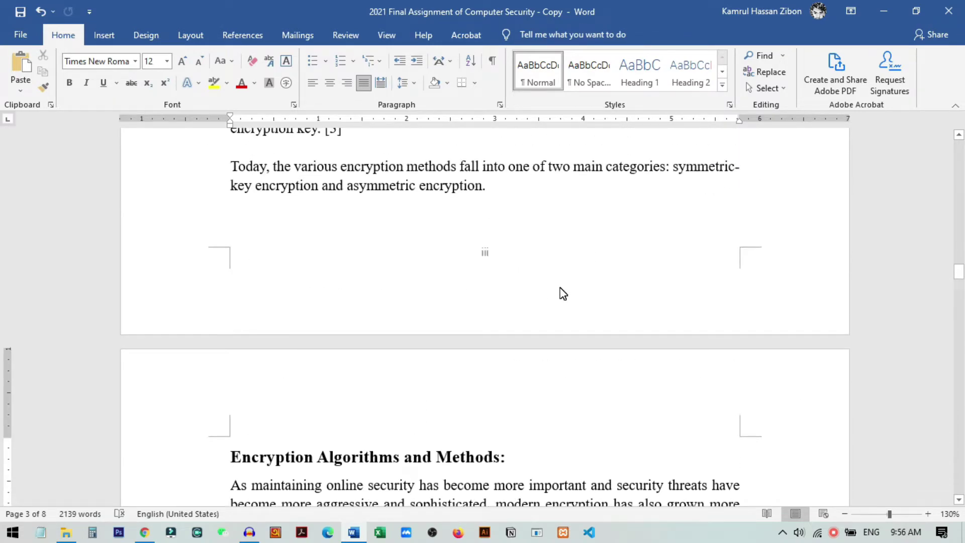
pyautogui.scroll(-20, 563, 293)
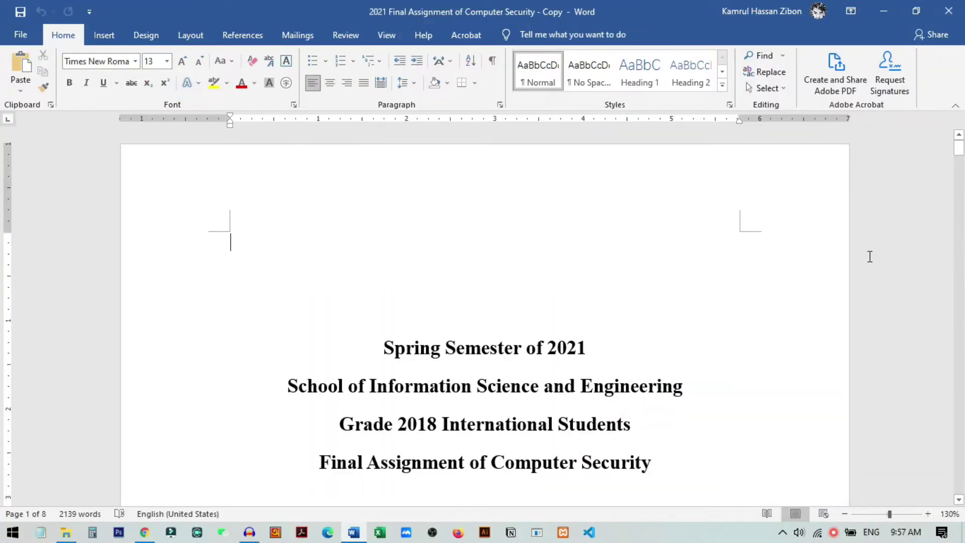
pyautogui.scroll(-10, 870, 256)
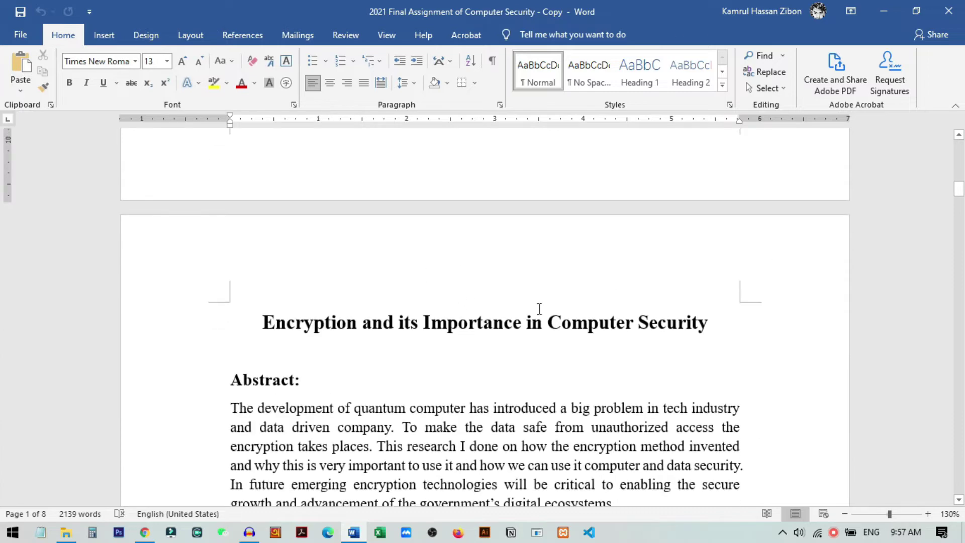
pyautogui.scroll(-10, 539, 308)
pyautogui.scroll(-1, 605, 316)
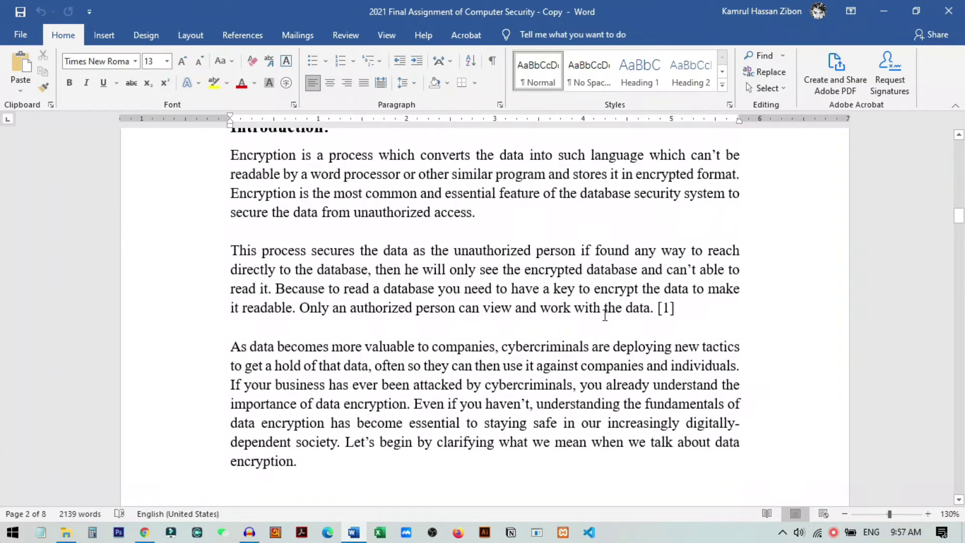
pyautogui.scroll(-4, 605, 315)
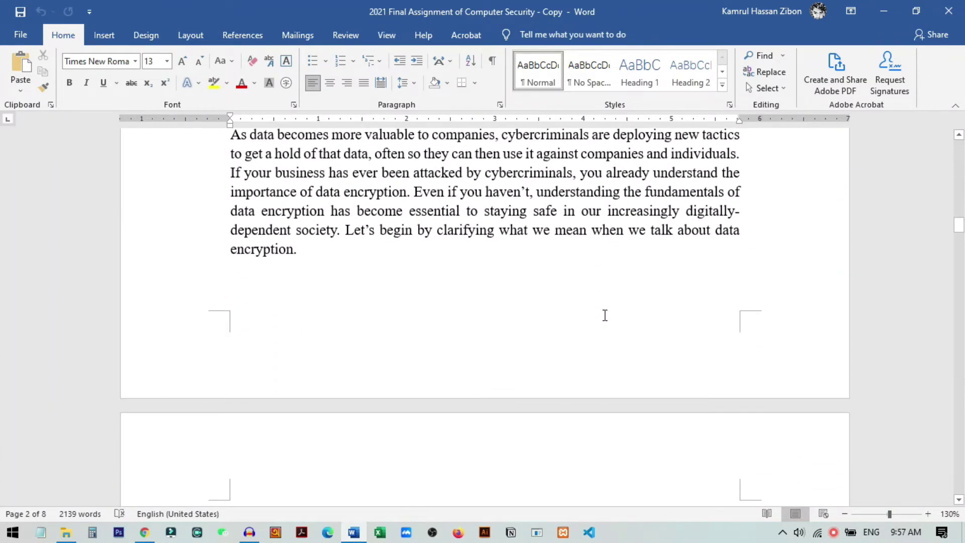
pyautogui.scroll(1, 605, 315)
pyautogui.scroll(12, 606, 316)
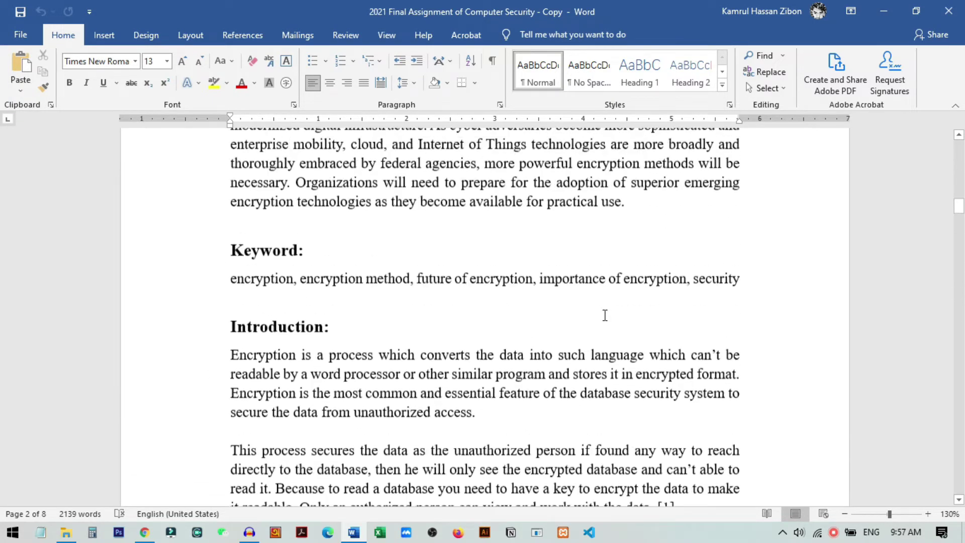
pyautogui.scroll(10, 605, 316)
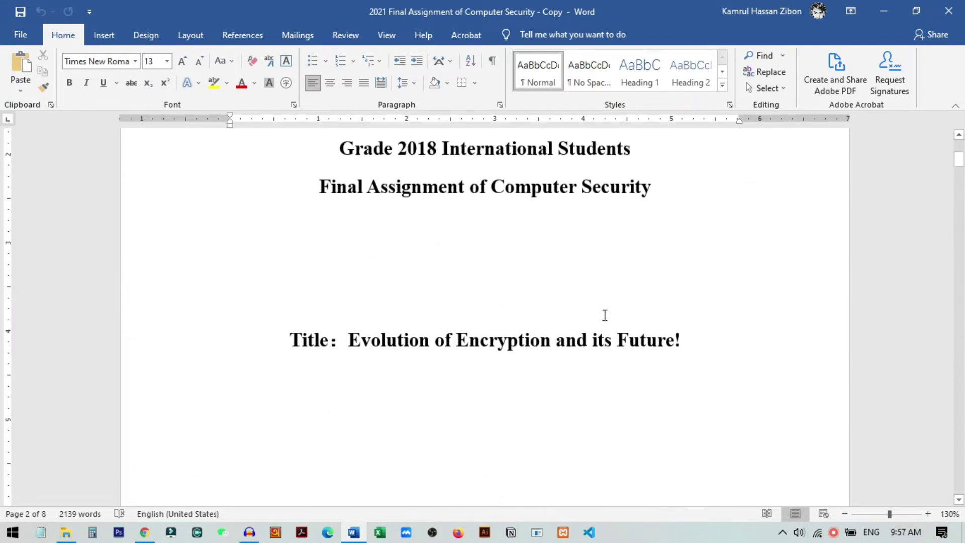
pyautogui.scroll(5, 607, 367)
pyautogui.click(543, 260)
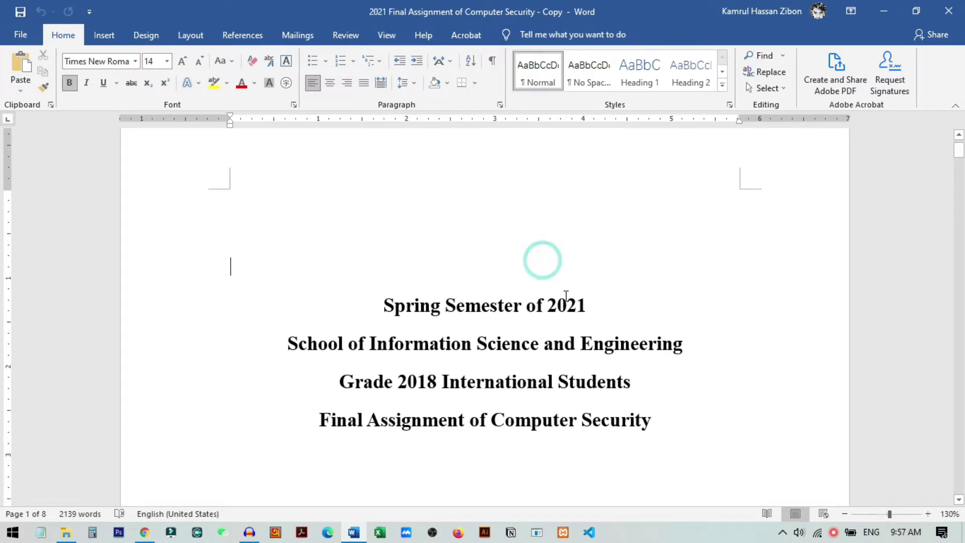
pyautogui.scroll(1, 612, 372)
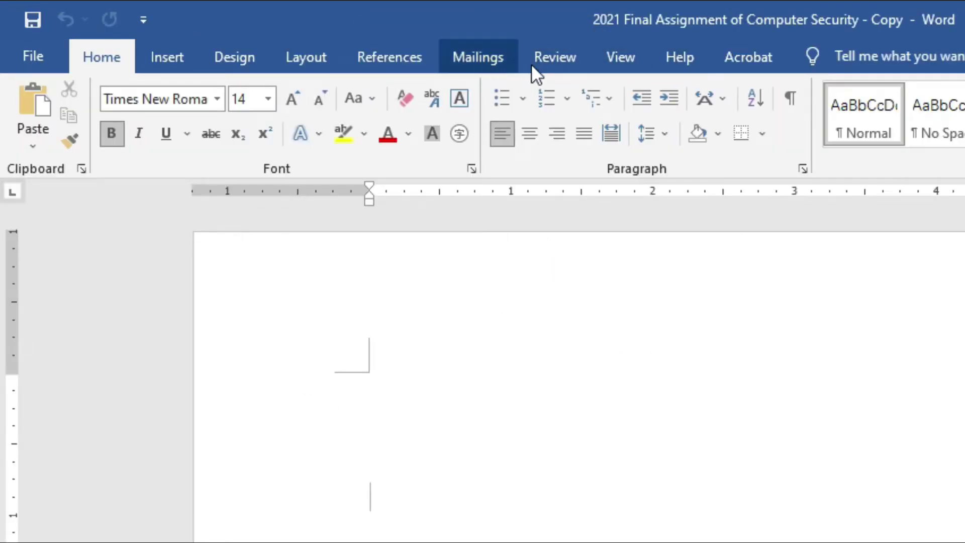
# Step: Insert a Plain Number 2 page number centered at the bottom of the page
pyautogui.click(167, 57)
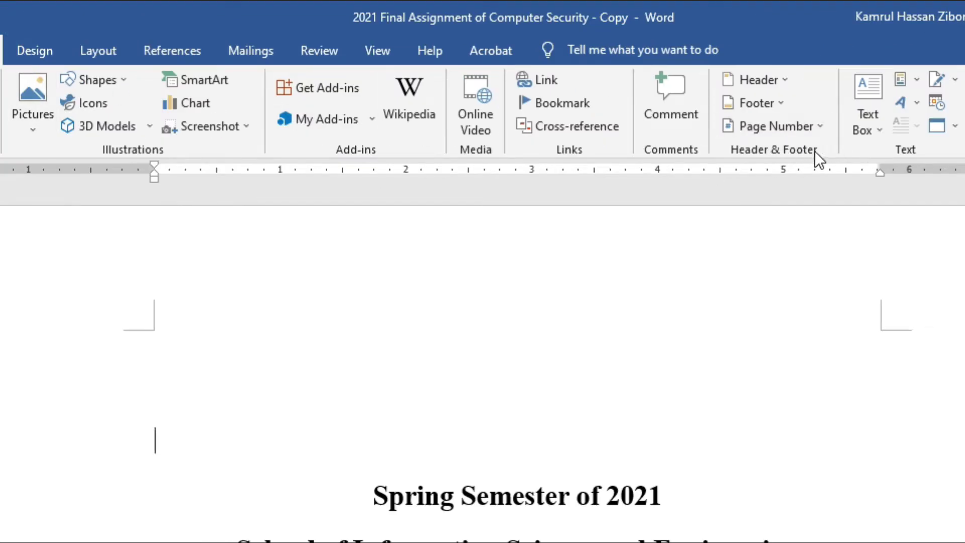
pyautogui.click(797, 130)
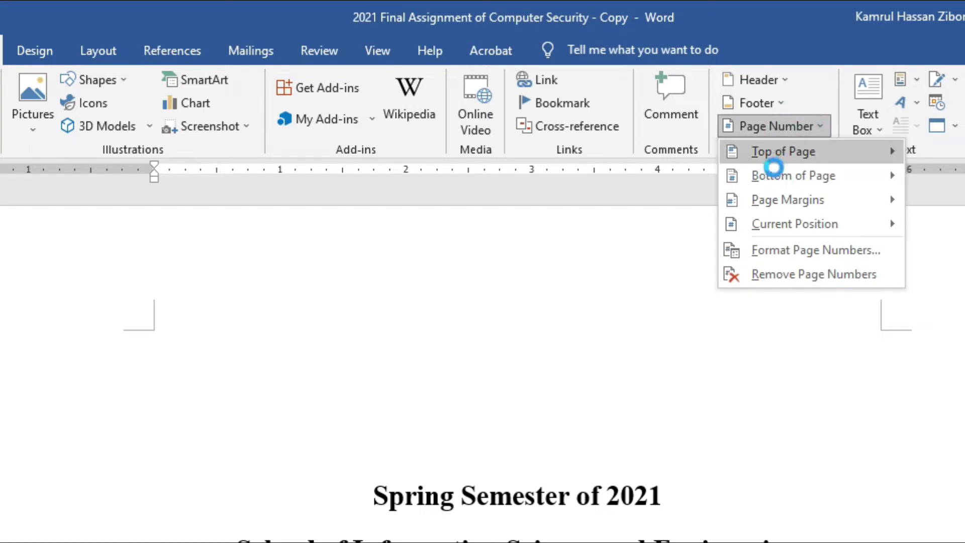
pyautogui.moveTo(779, 197)
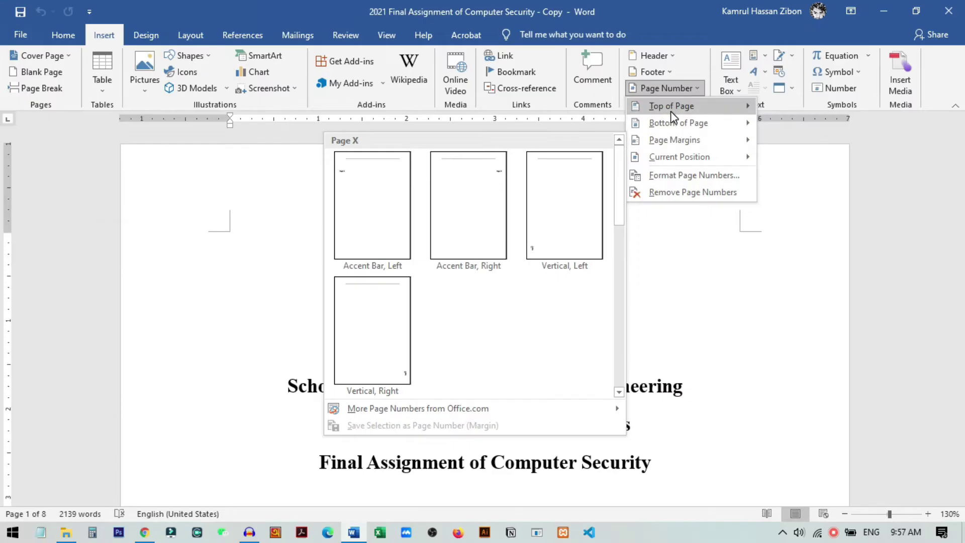
pyautogui.moveTo(782, 158)
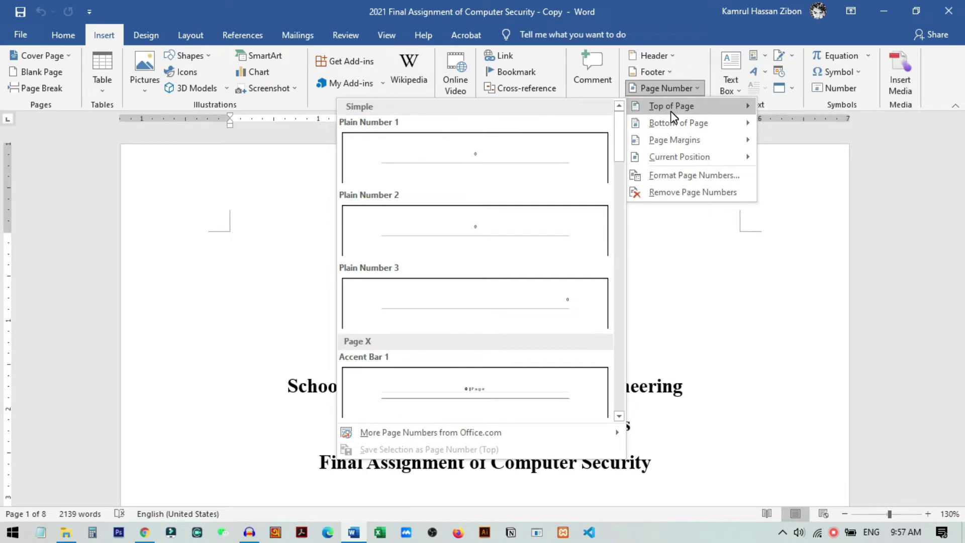
pyautogui.moveTo(685, 124)
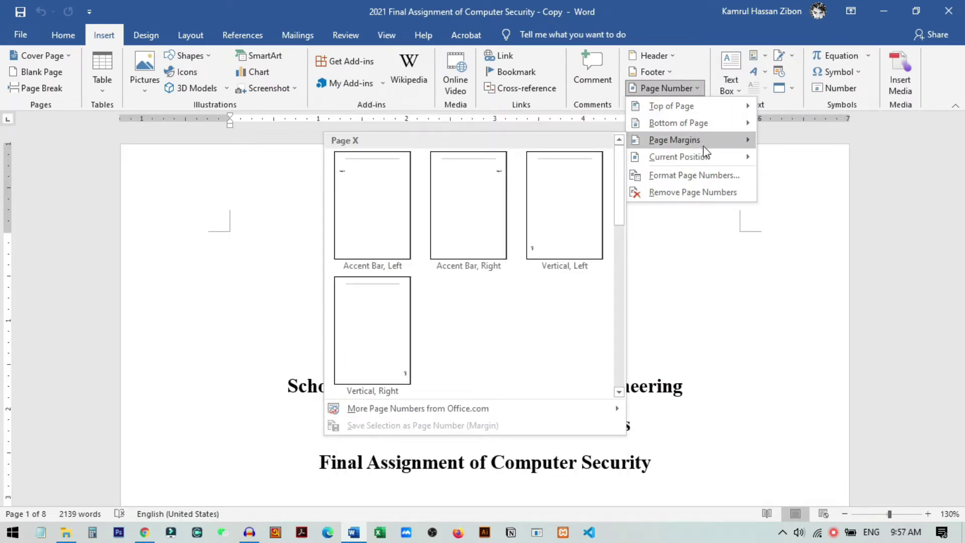
pyautogui.moveTo(709, 154)
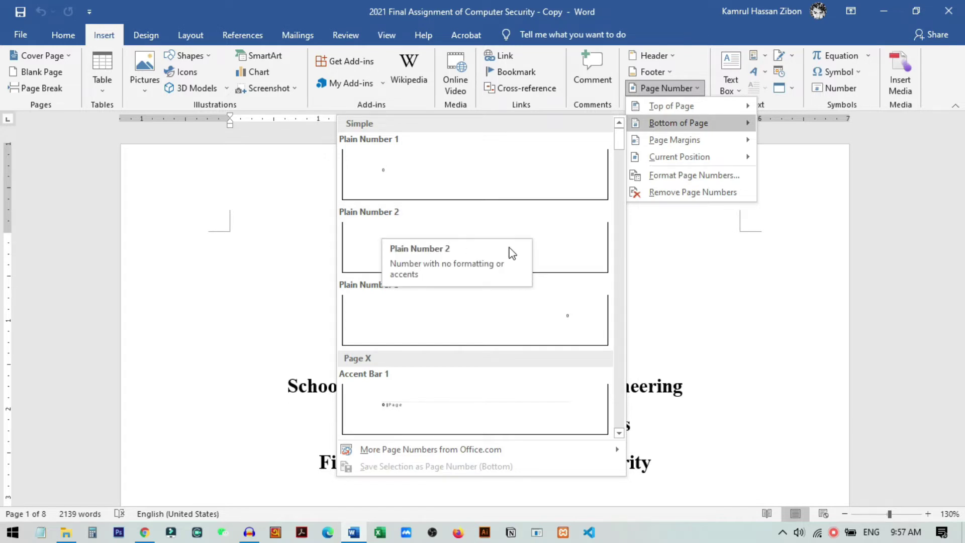
pyautogui.click(562, 249)
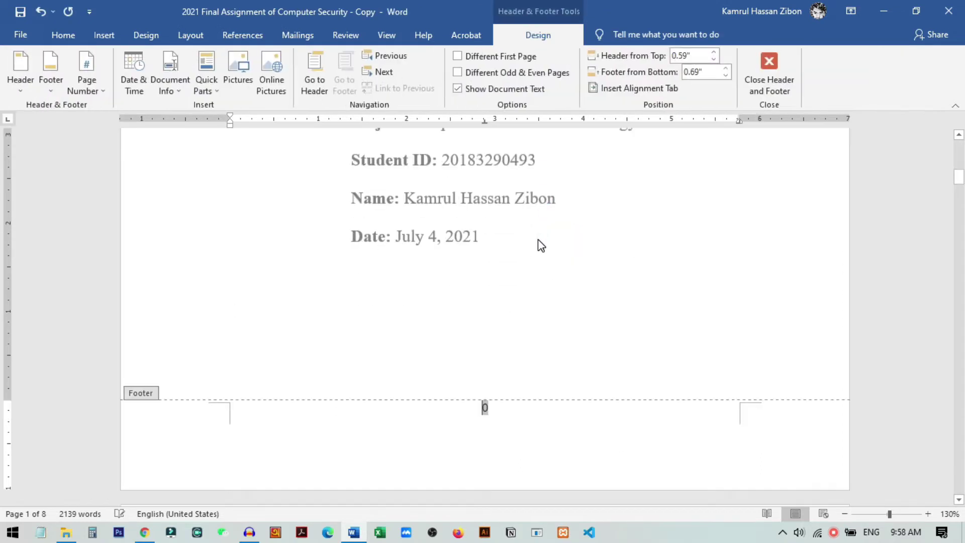
# Step: Open the Page Number menu in the footer's Header & Footer Design tools
pyautogui.scroll(-2, 528, 326)
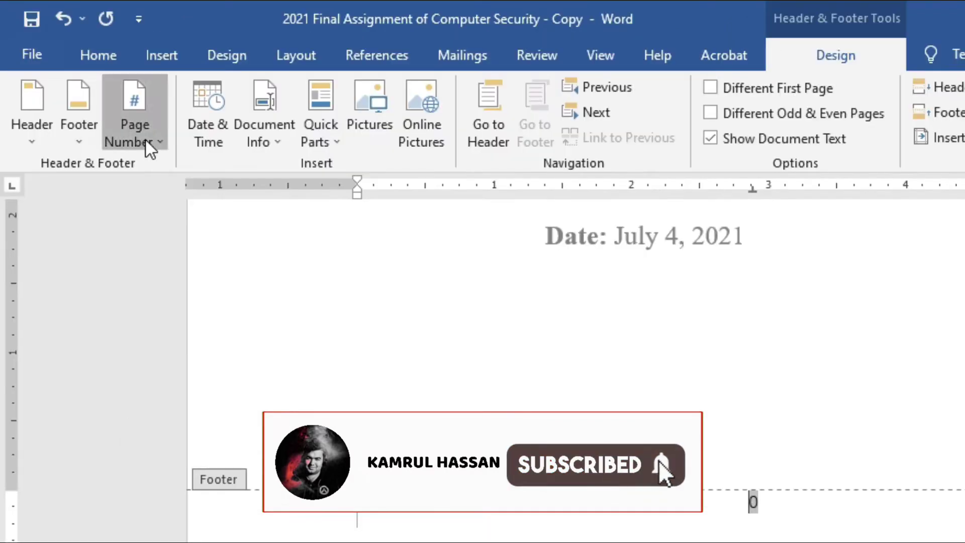
pyautogui.click(89, 91)
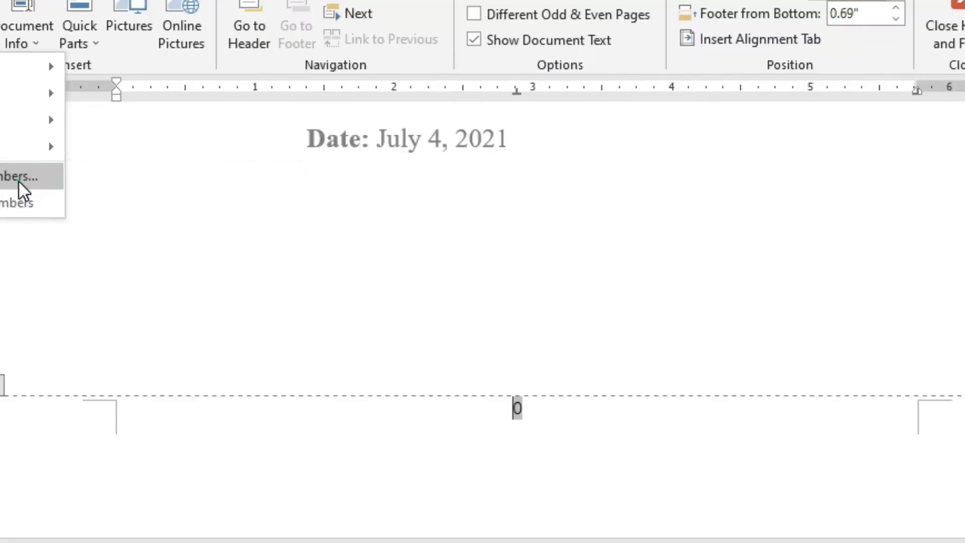
# Step: Change the page number Start at value from 0 to 1, keeping the existing number format
pyautogui.click(18, 180)
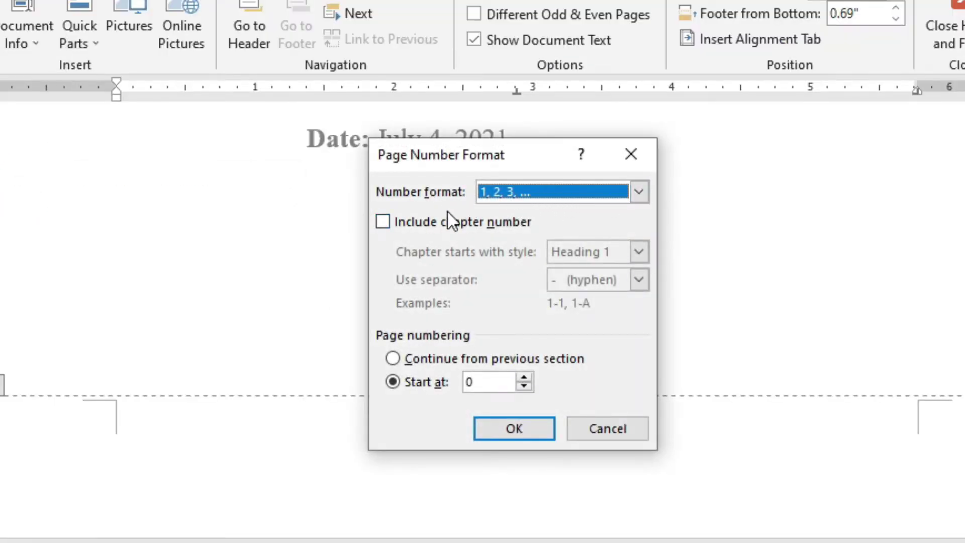
pyautogui.click(640, 193)
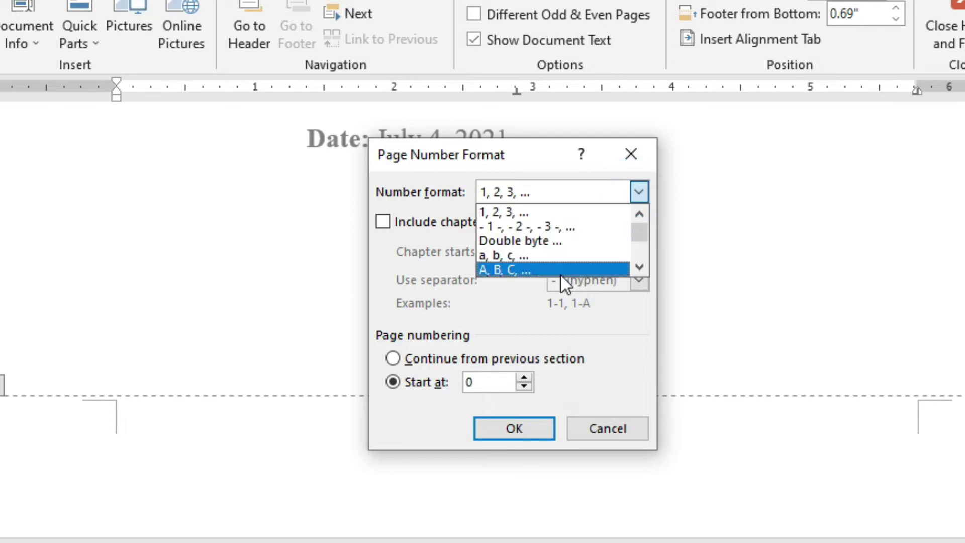
pyautogui.scroll(-1, 563, 269)
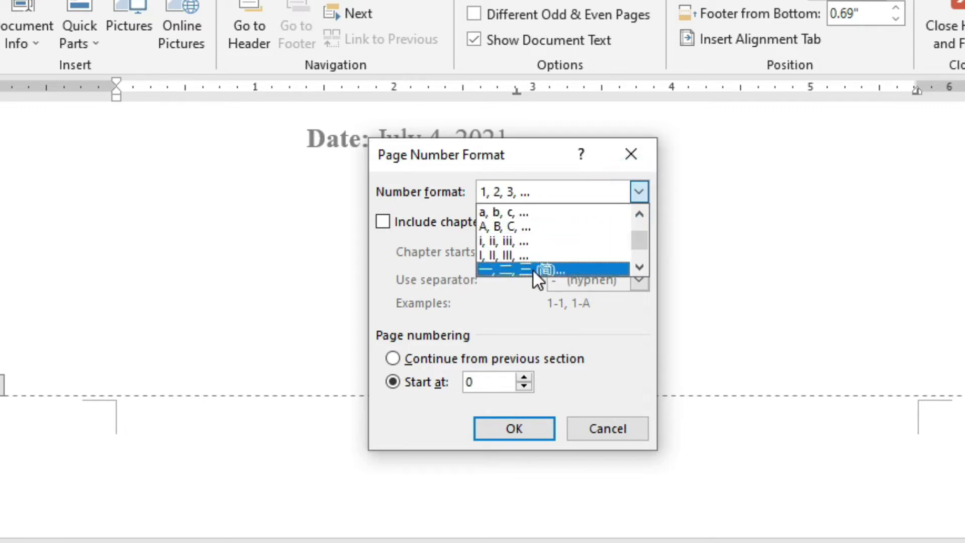
pyautogui.click(633, 337)
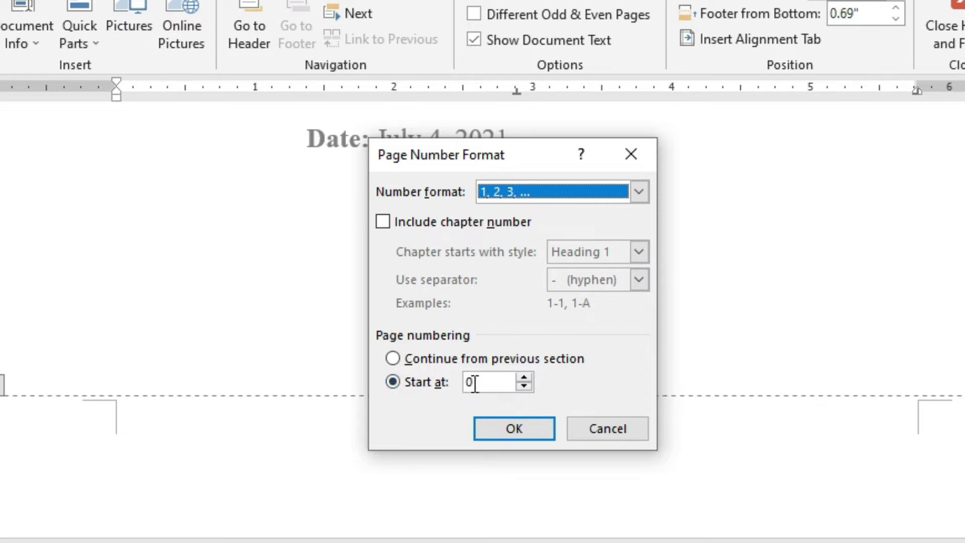
pyautogui.click(492, 381)
pyautogui.moveTo(479, 382); pyautogui.dragTo(467, 385)
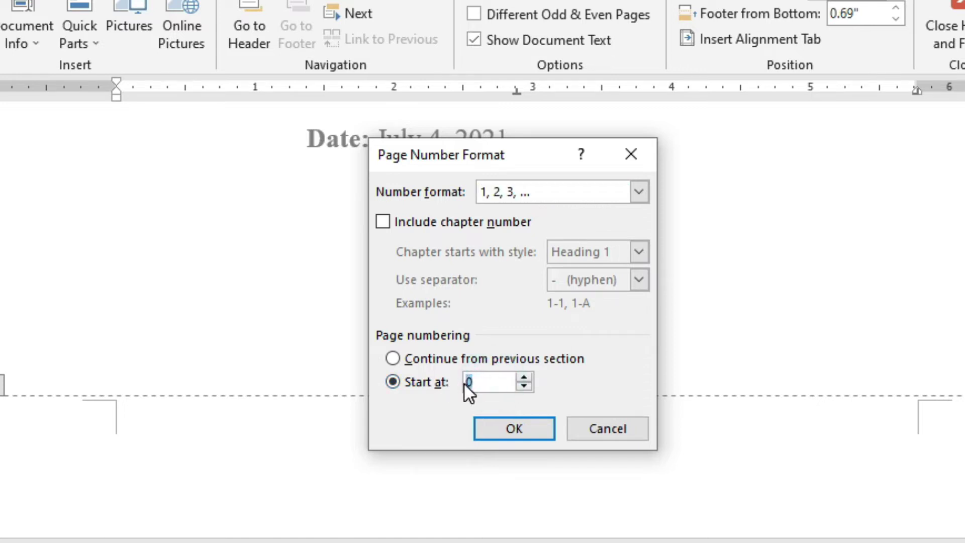
pyautogui.write('1')
pyautogui.click(508, 426)
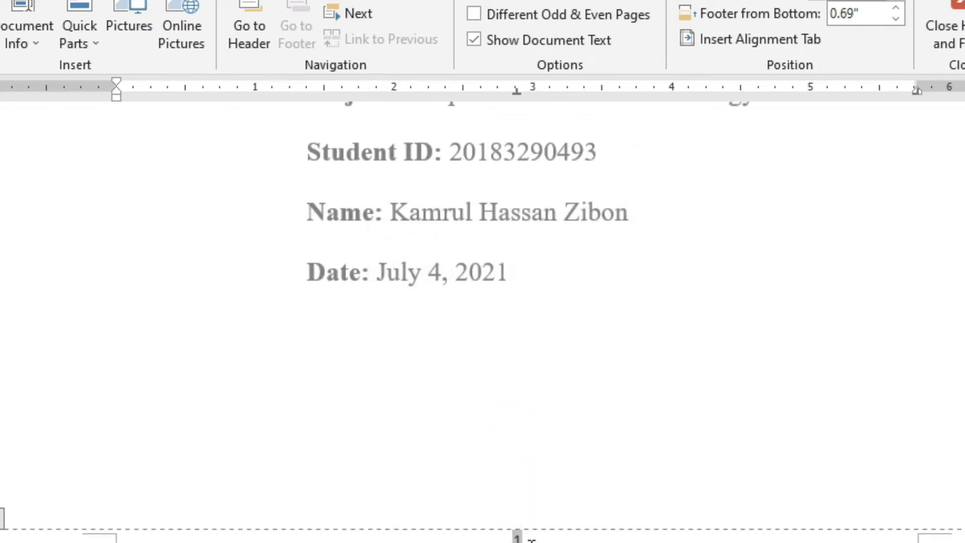
pyautogui.scroll(-10, 517, 452)
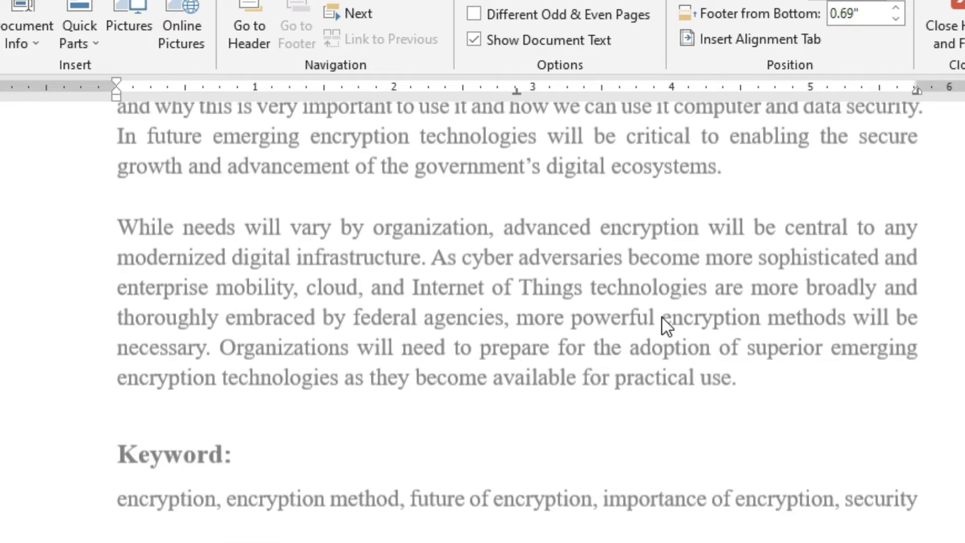
pyautogui.scroll(-15, 668, 329)
pyautogui.scroll(8, 634, 373)
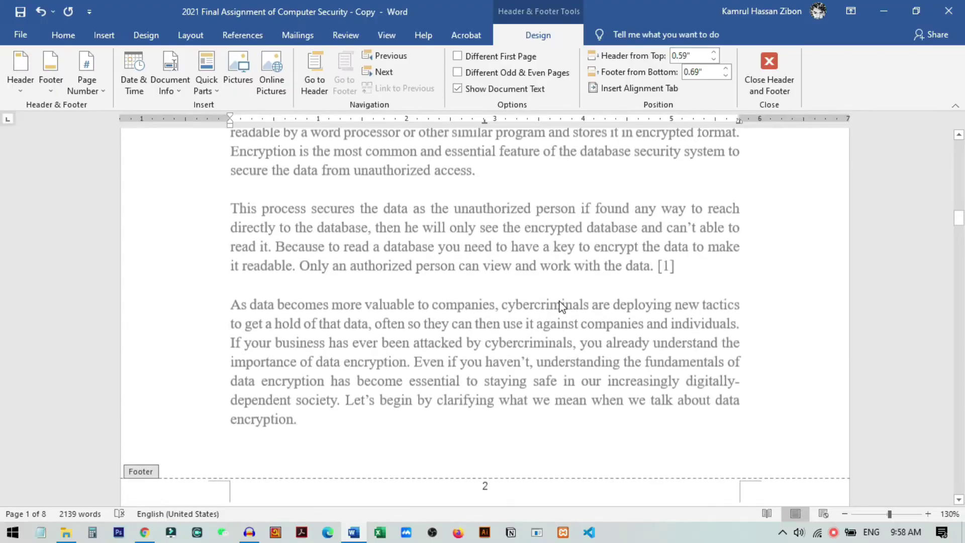
pyautogui.scroll(18, 561, 306)
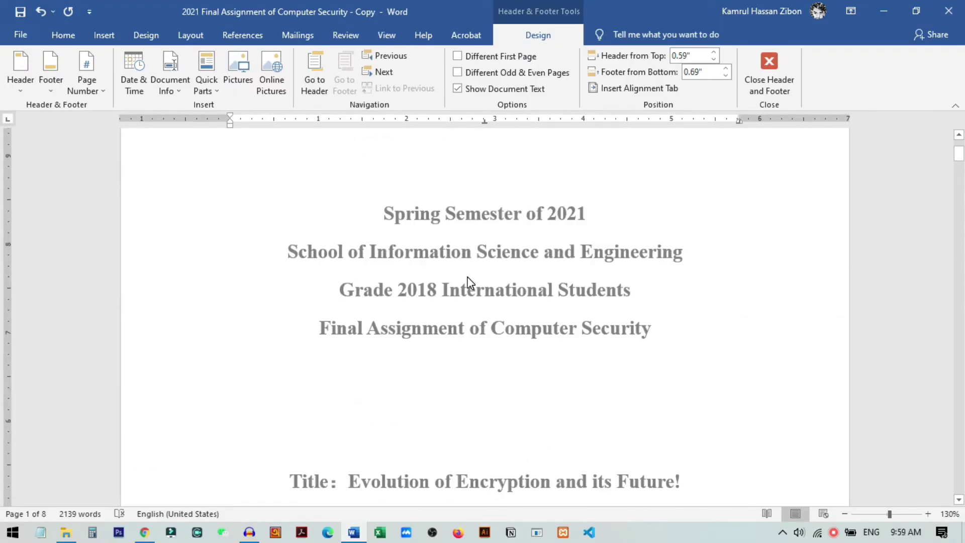
pyautogui.scroll(-9, 548, 306)
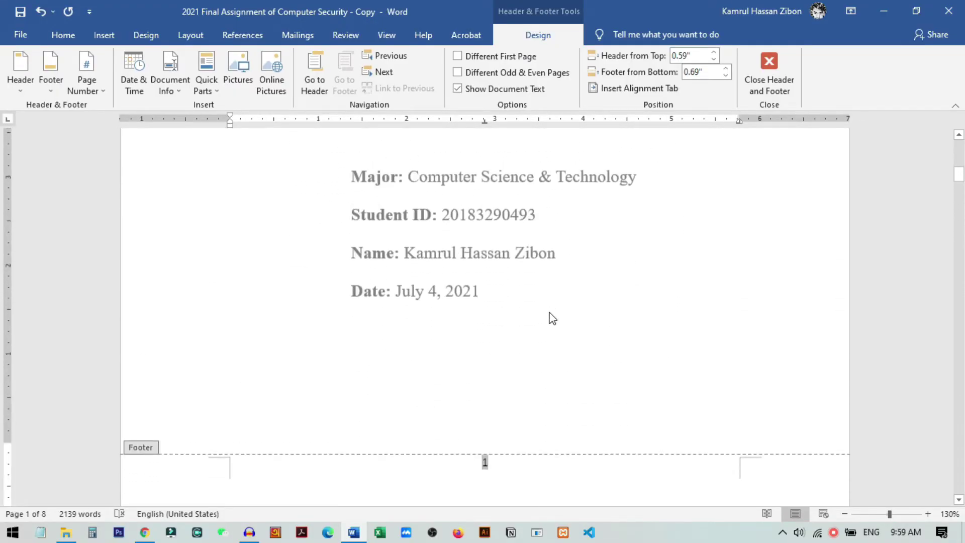
pyautogui.scroll(-3, 543, 352)
pyautogui.doubleClick(488, 366)
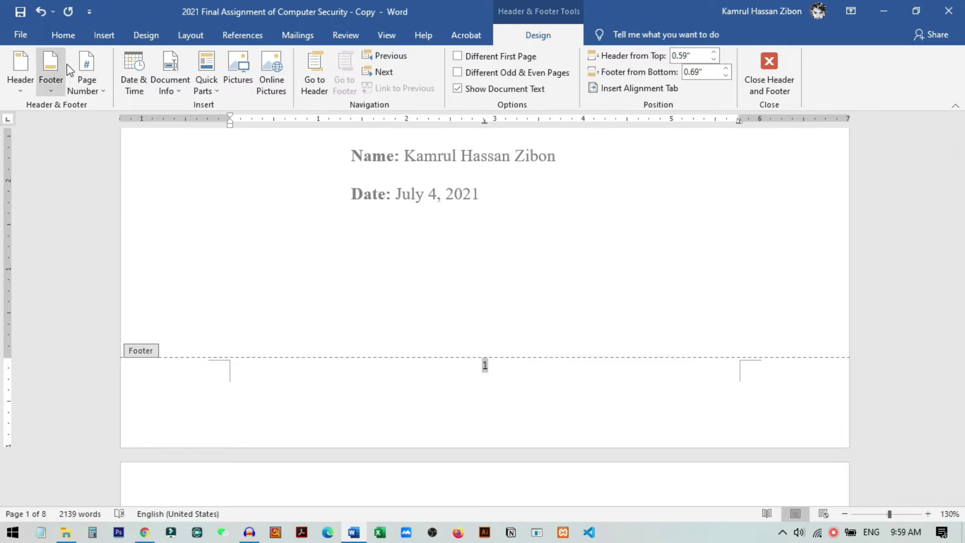
# Step: Format the page numbers as lowercase roman numerals (i, ii, iii)
pyautogui.click(86, 83)
pyautogui.moveTo(111, 107)
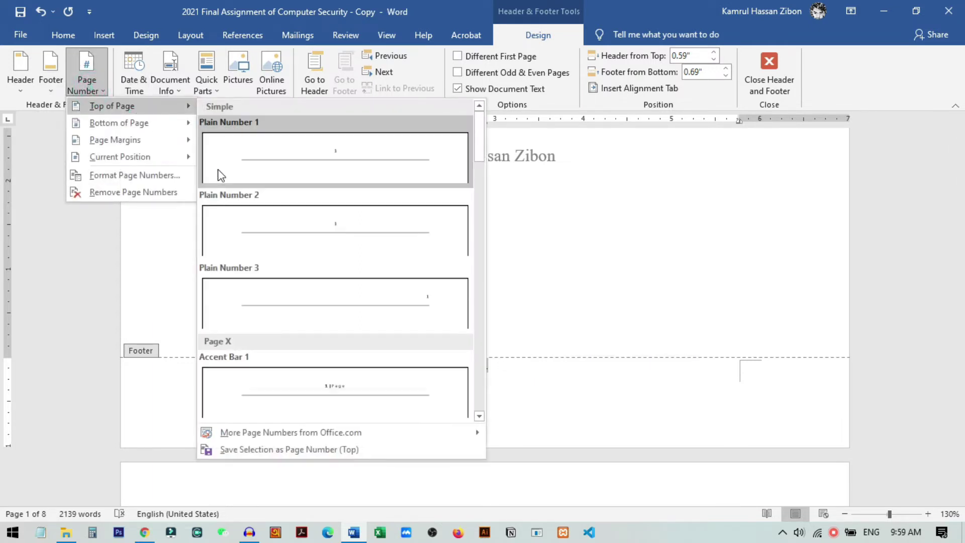
pyautogui.click(114, 177)
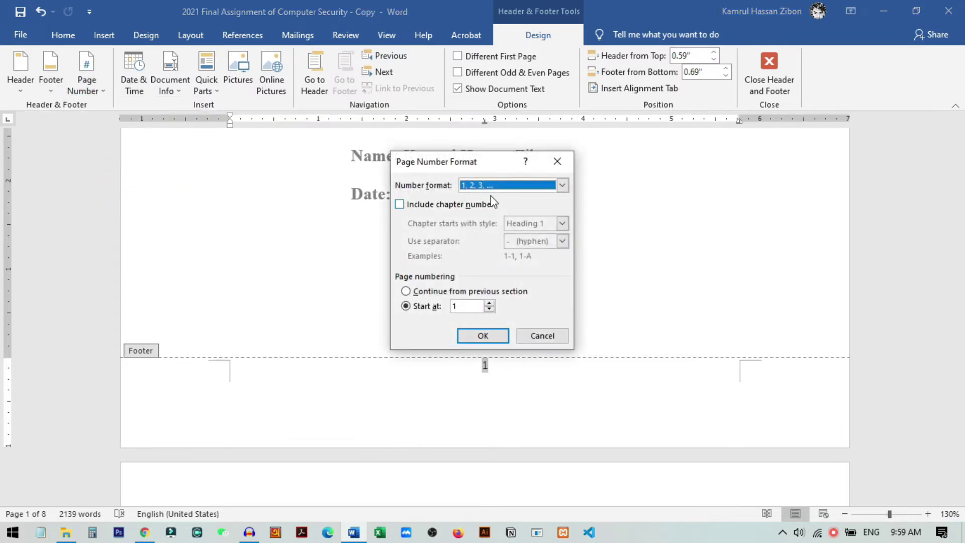
pyautogui.click(505, 186)
pyautogui.scroll(-1, 497, 221)
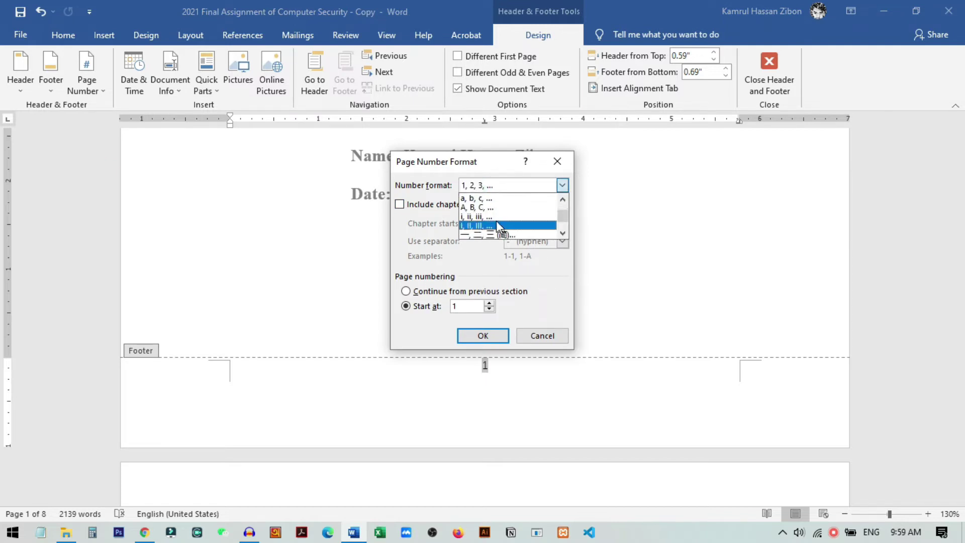
pyautogui.click(490, 216)
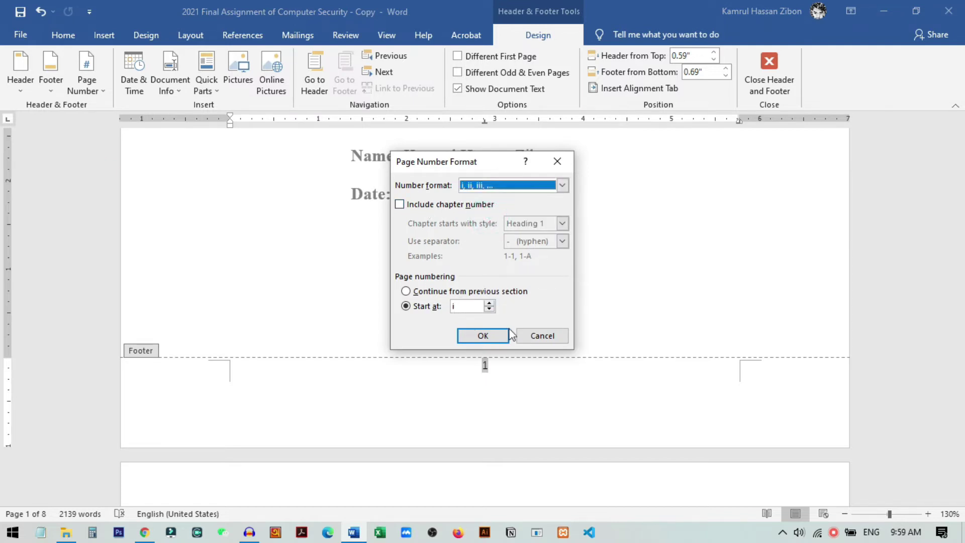
pyautogui.click(494, 336)
pyautogui.scroll(-10, 536, 418)
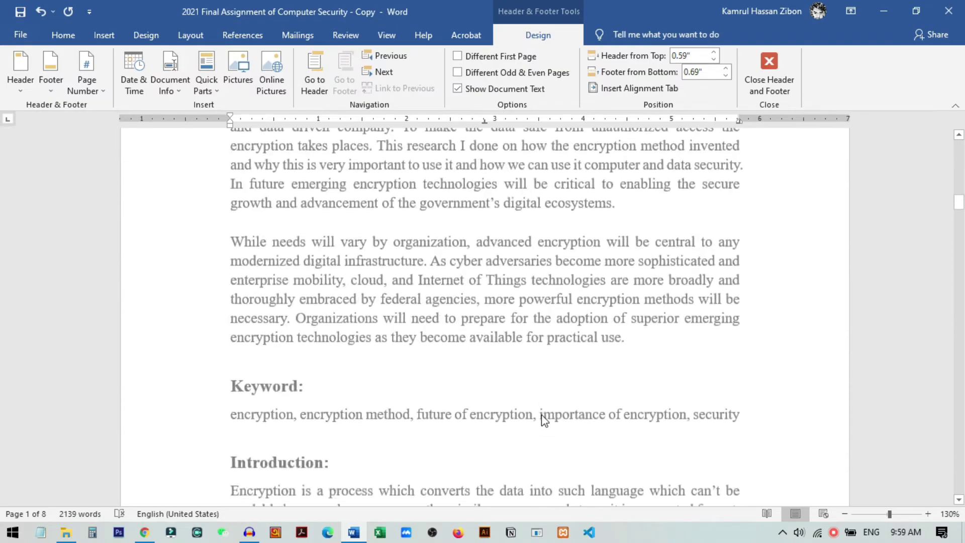
pyautogui.scroll(-15, 545, 418)
pyautogui.scroll(7, 544, 419)
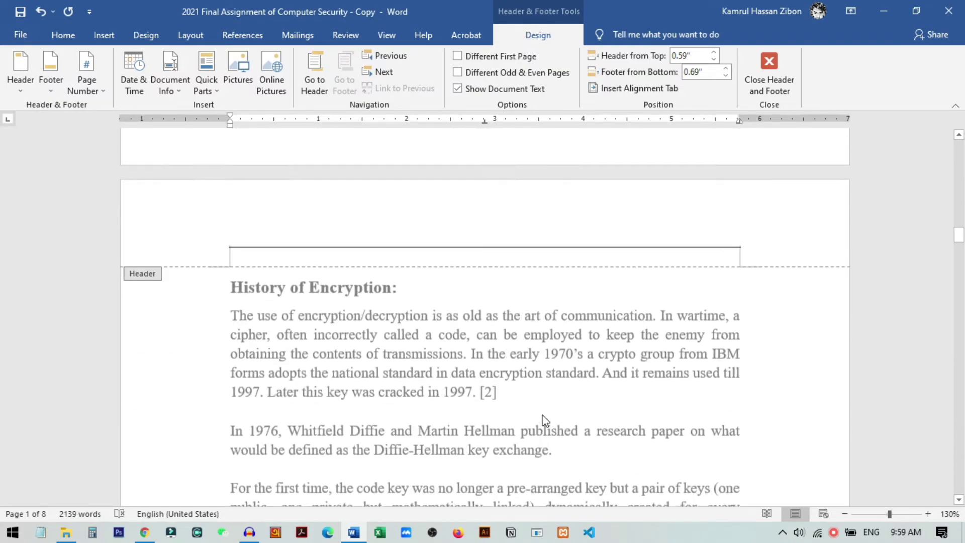
pyautogui.scroll(-15, 545, 420)
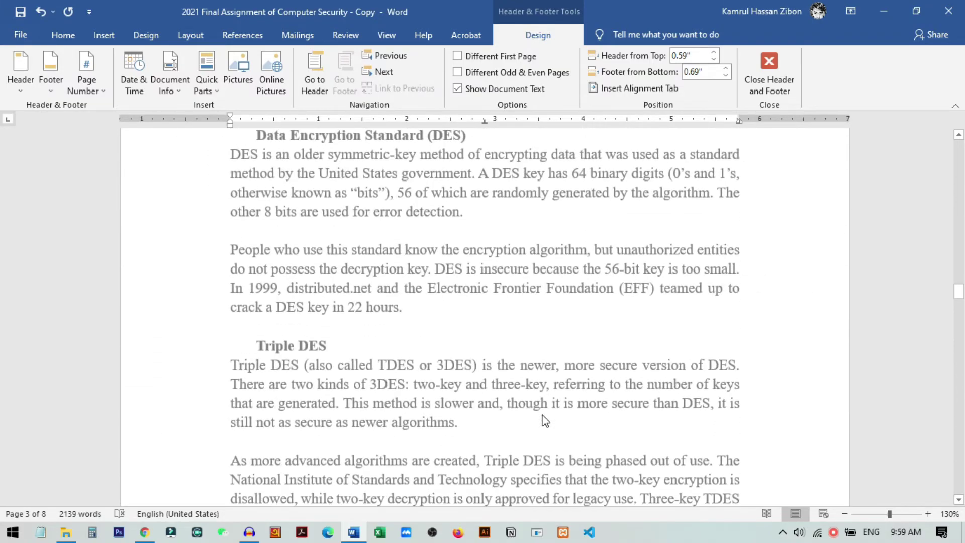
pyautogui.scroll(-9, 544, 420)
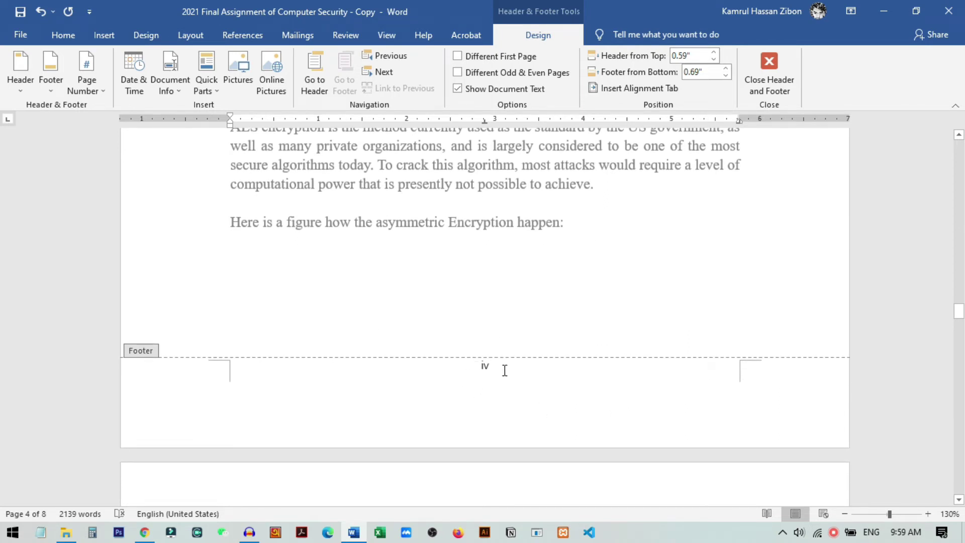
pyautogui.scroll(15, 505, 370)
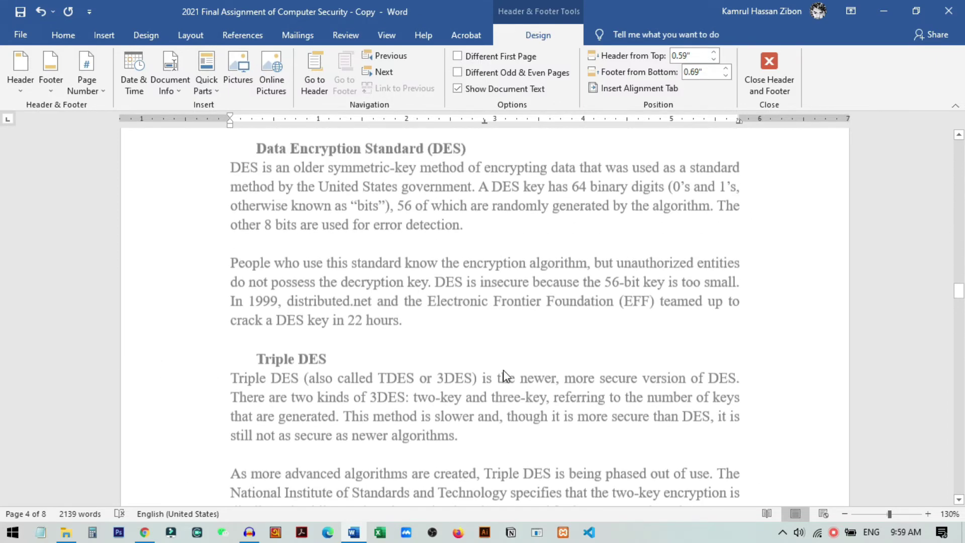
pyautogui.scroll(2, 493, 284)
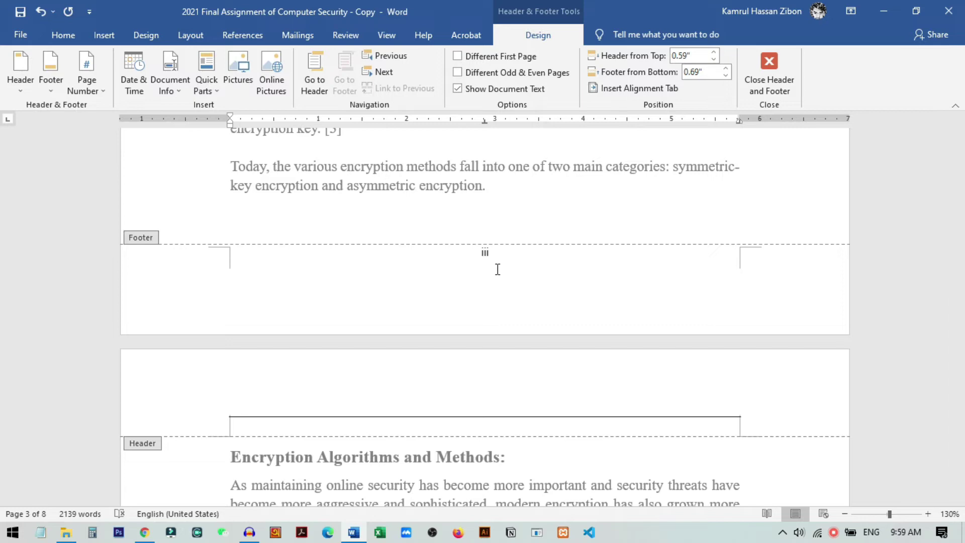
pyautogui.scroll(-5, 497, 270)
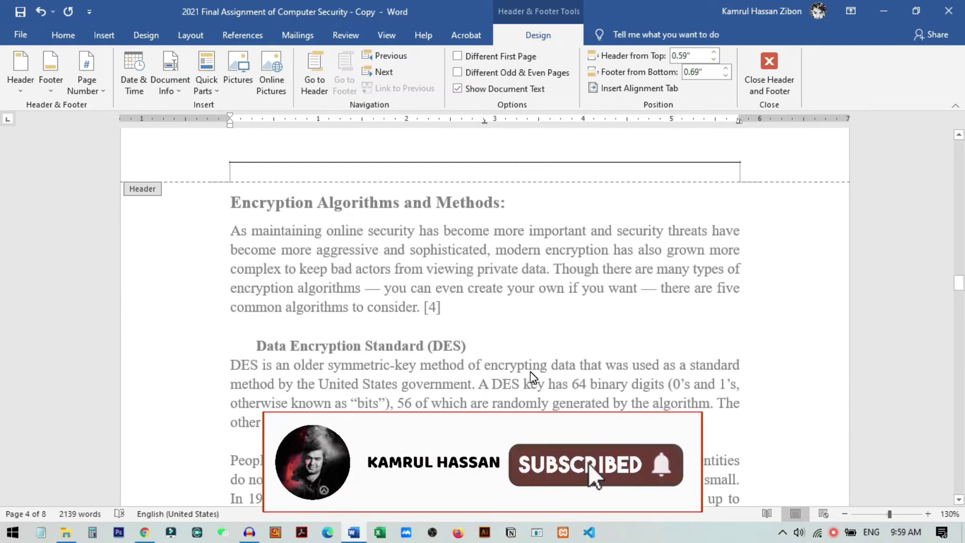
pyautogui.scroll(-15, 531, 374)
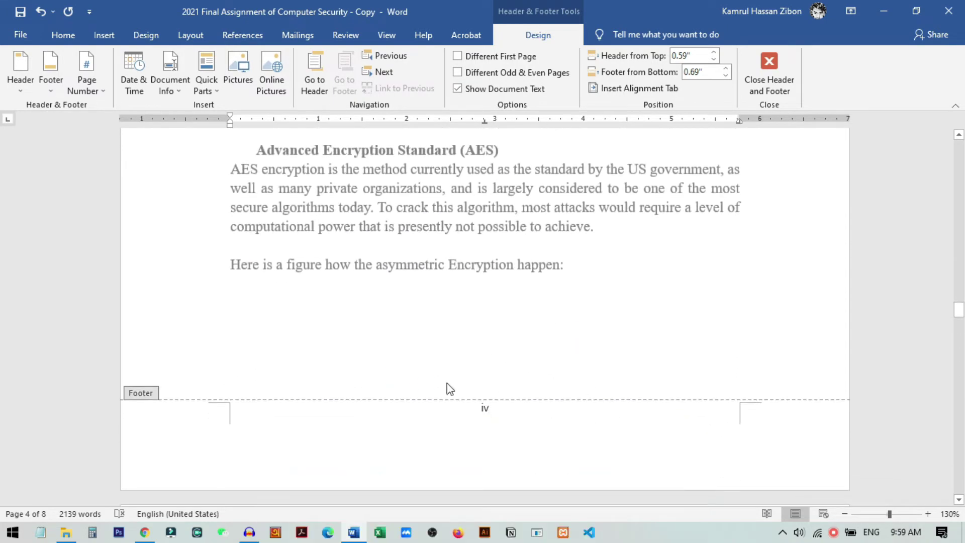
pyautogui.scroll(12, 619, 273)
pyautogui.scroll(7, 584, 300)
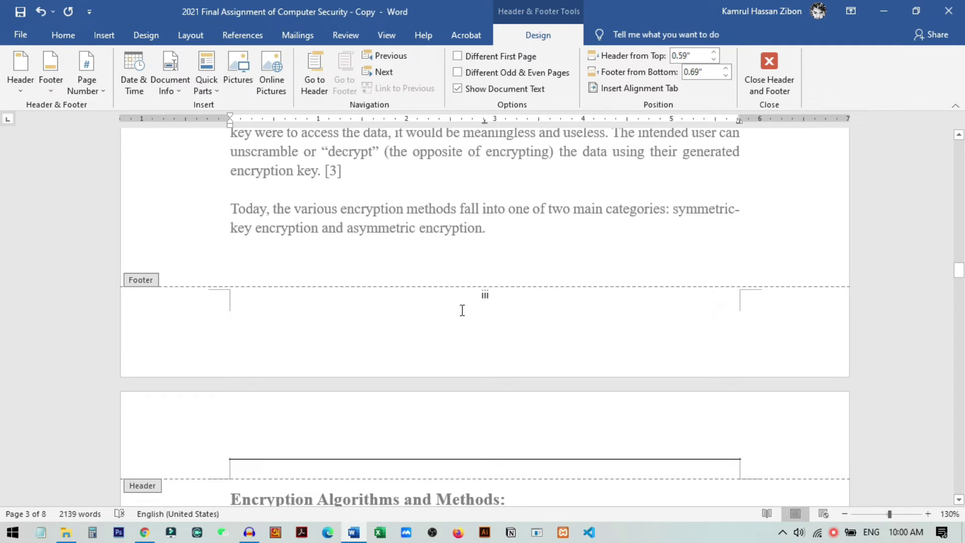
# Step: Insert a Next Page section break before the Encryption Algorithms and Methods heading
pyautogui.doubleClick(492, 231)
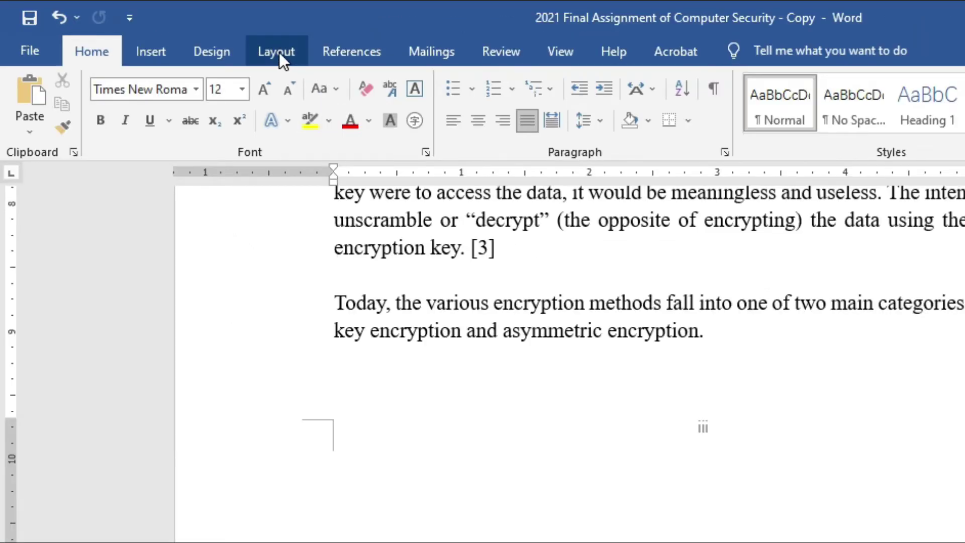
pyautogui.click(184, 39)
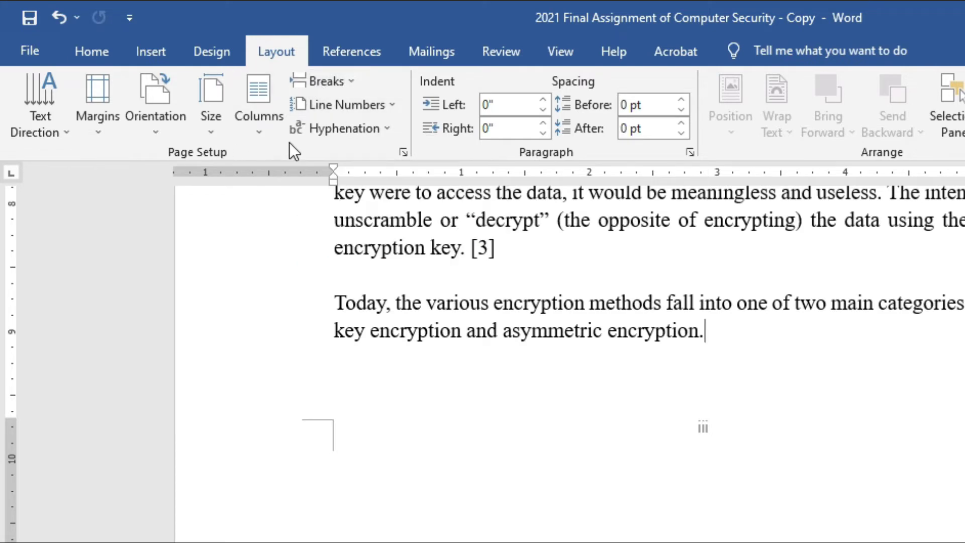
pyautogui.click(330, 85)
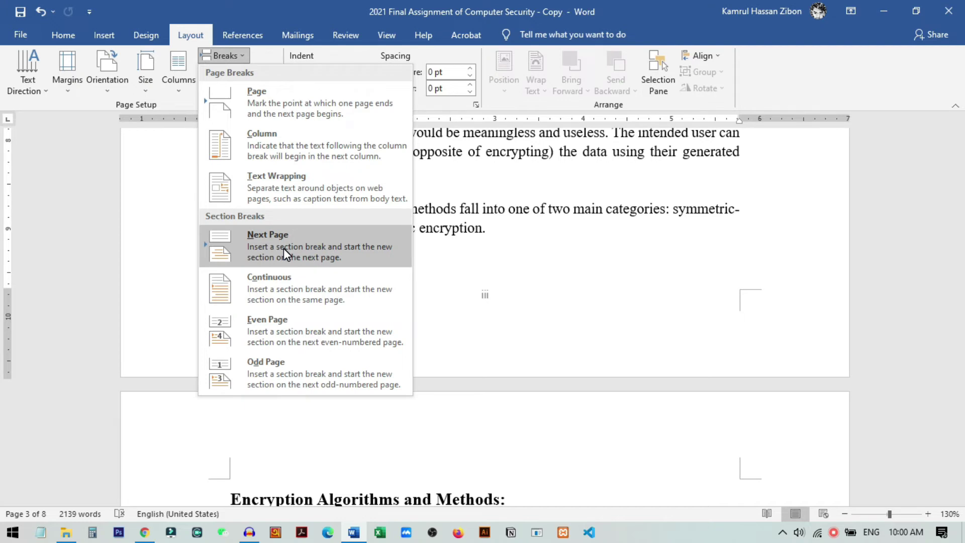
pyautogui.click(283, 248)
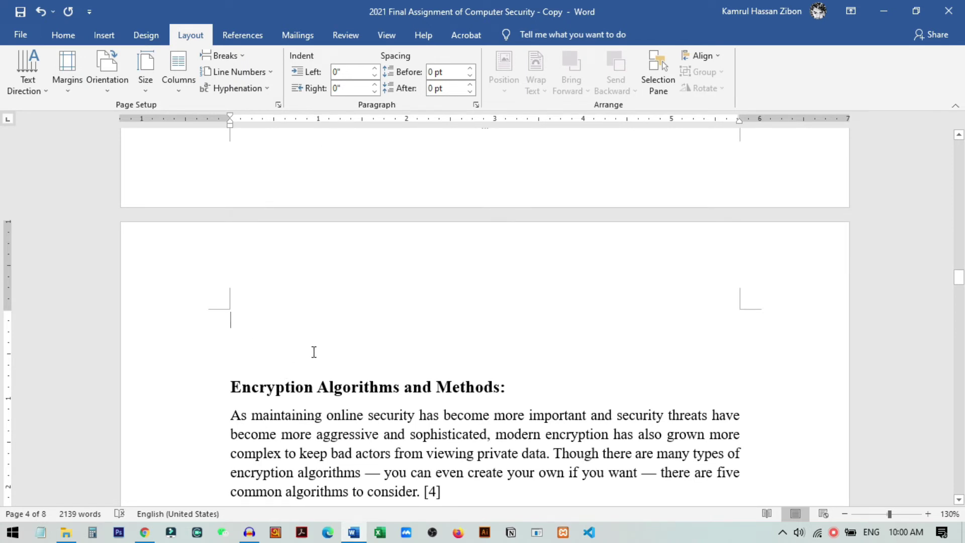
# Step: Delete the blank lines above the heading and open the page 4 footer for editing
pyautogui.press('Delete')
pyautogui.press('Delete')
pyautogui.press('Delete')
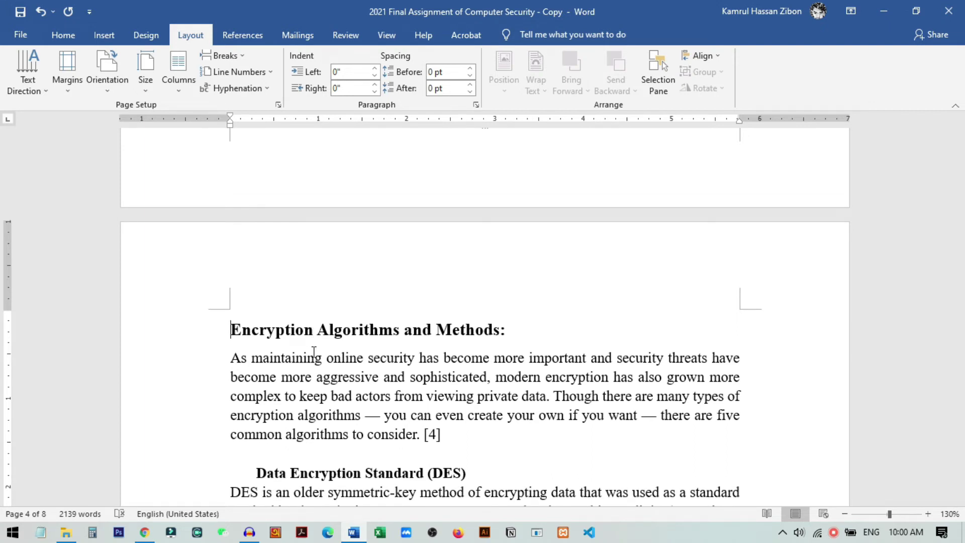
pyautogui.scroll(2, 511, 335)
pyautogui.scroll(-12, 510, 333)
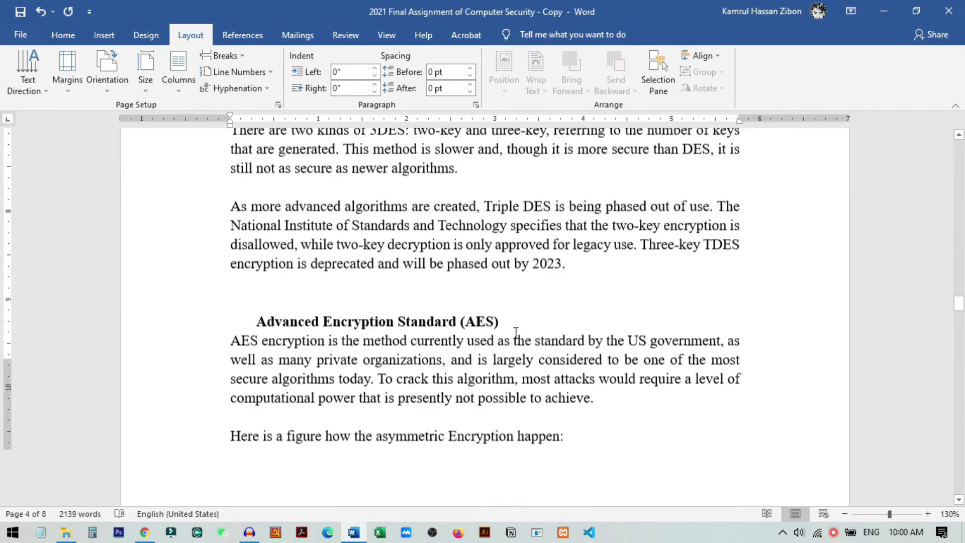
pyautogui.scroll(-6, 516, 331)
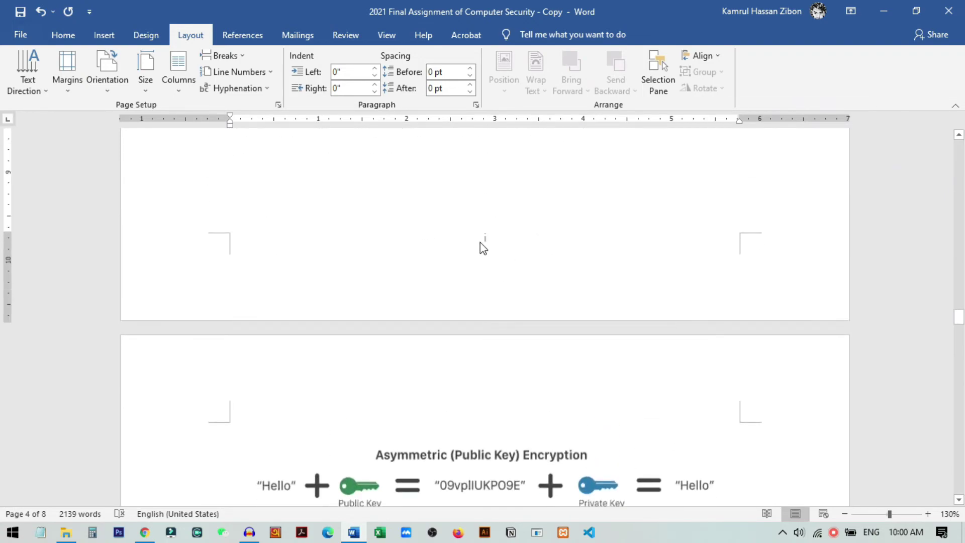
pyautogui.scroll(-3, 490, 244)
pyautogui.scroll(6, 498, 261)
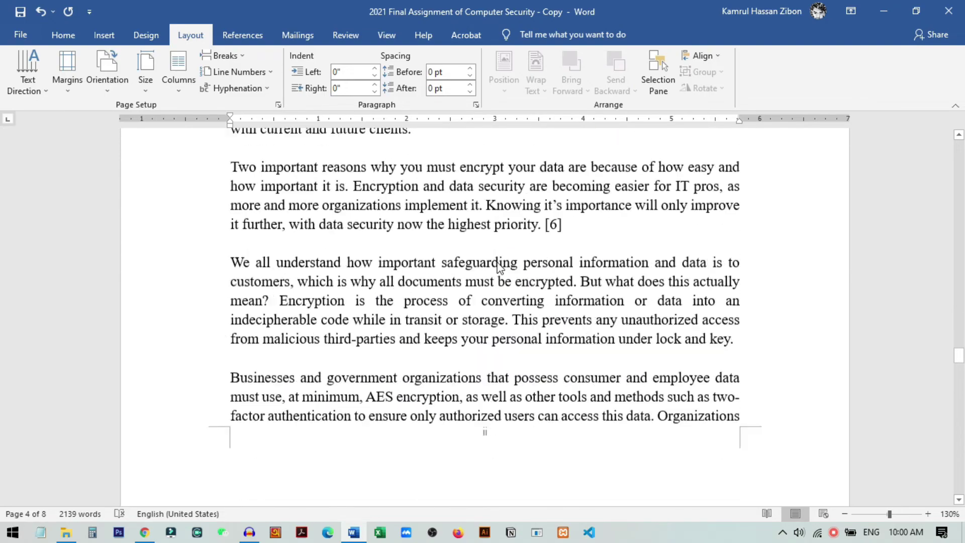
pyautogui.scroll(-7, 511, 291)
pyautogui.scroll(4, 511, 297)
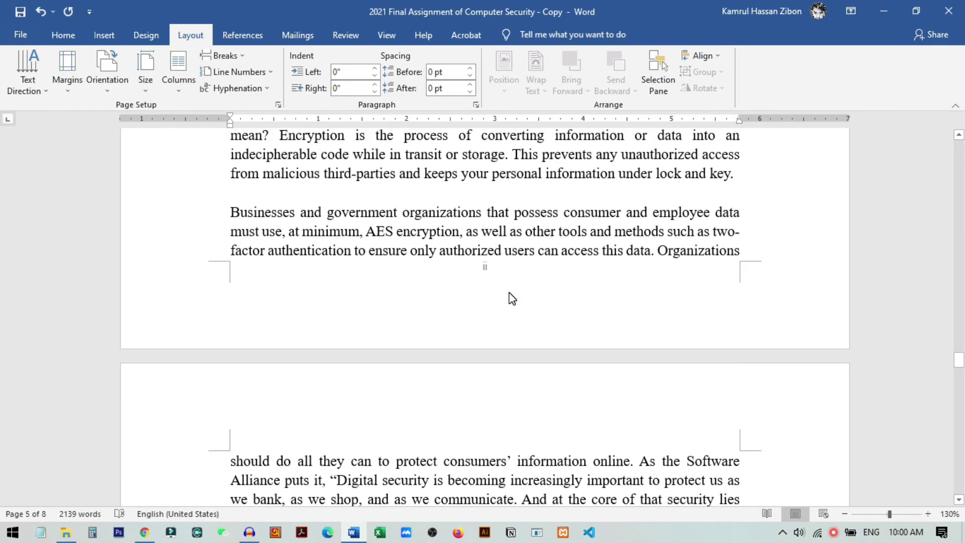
pyautogui.scroll(15, 512, 297)
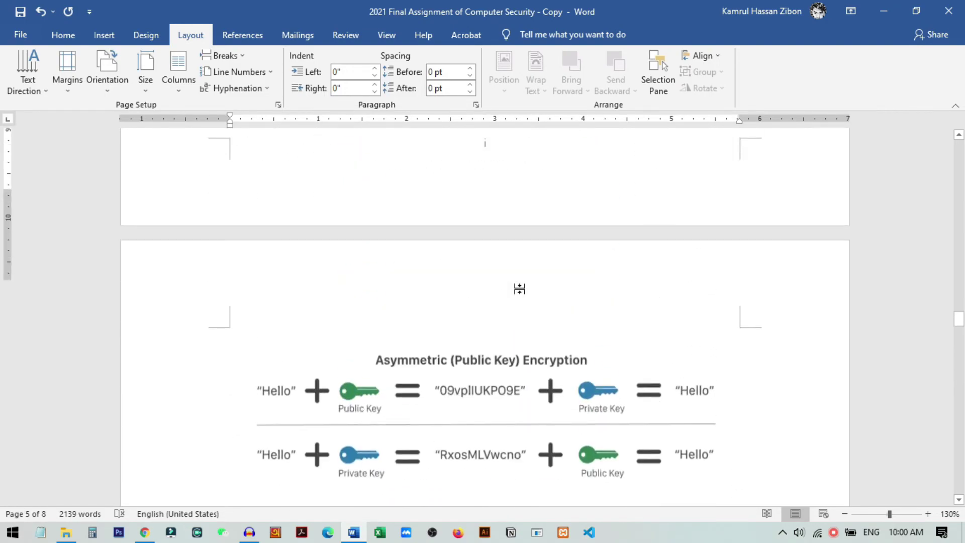
pyautogui.doubleClick(486, 282)
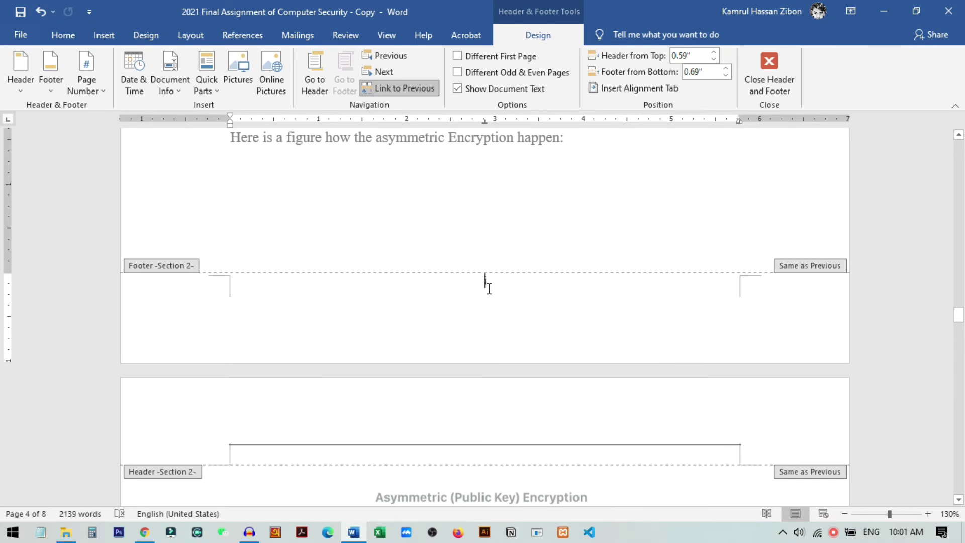
# Step: Give Section 2 arabic 1, 2, 3 page numbers starting at 1
pyautogui.doubleClick(486, 281)
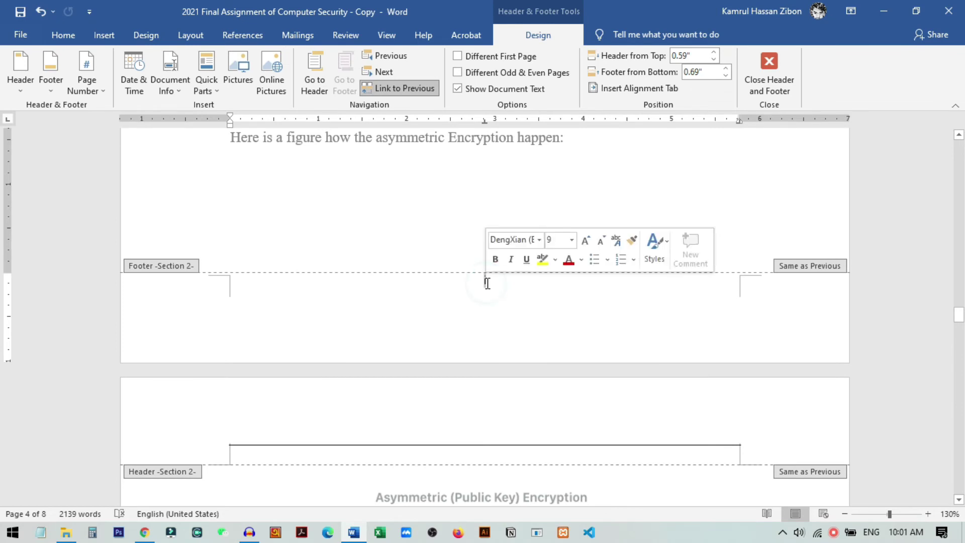
pyautogui.click(100, 93)
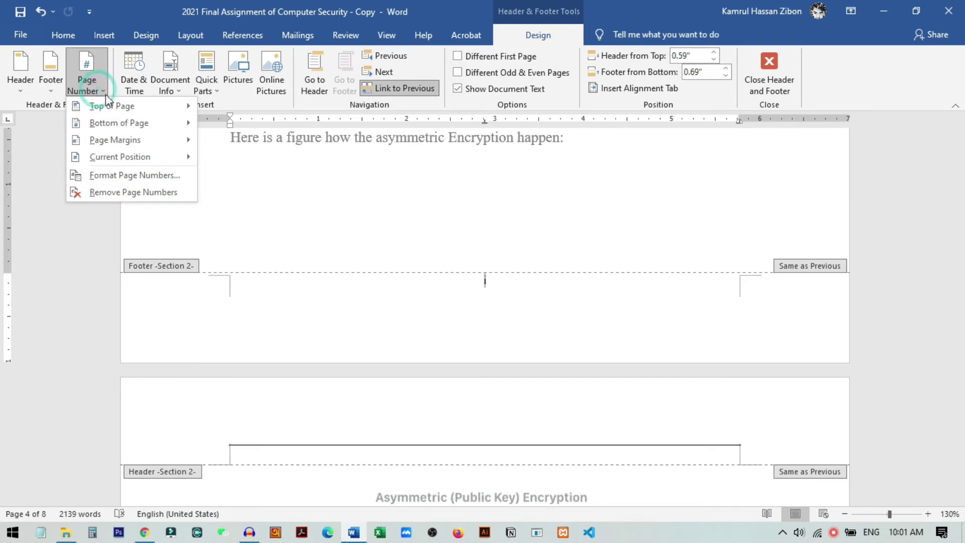
pyautogui.click(151, 176)
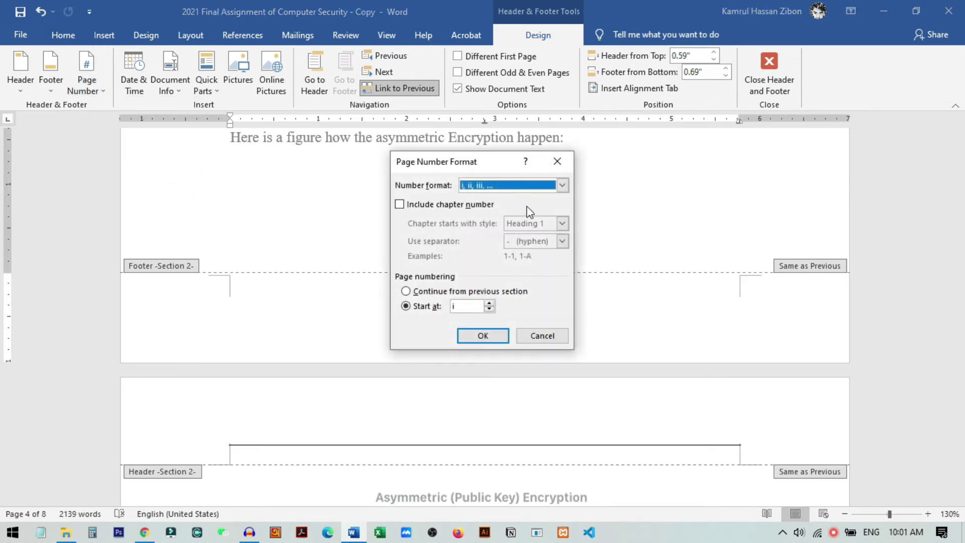
pyautogui.click(562, 185)
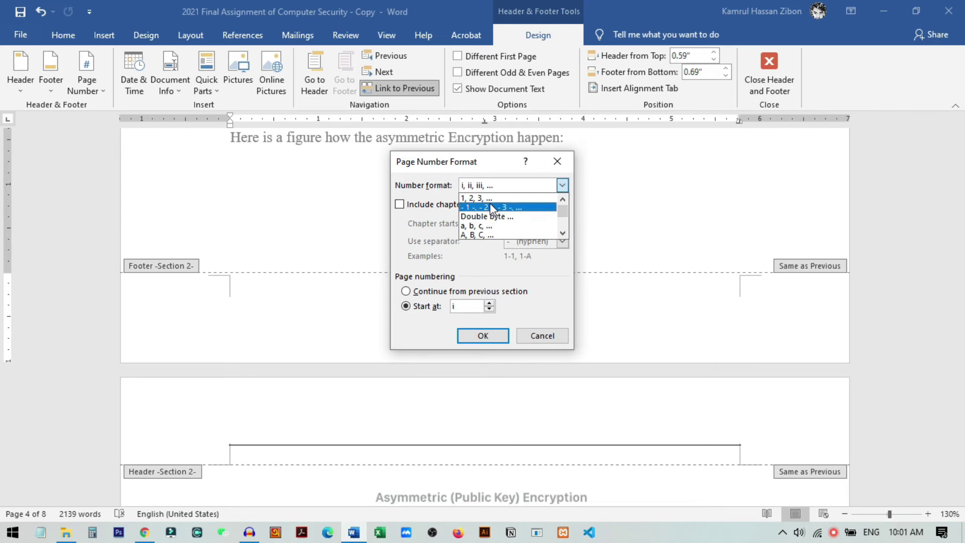
pyautogui.click(486, 197)
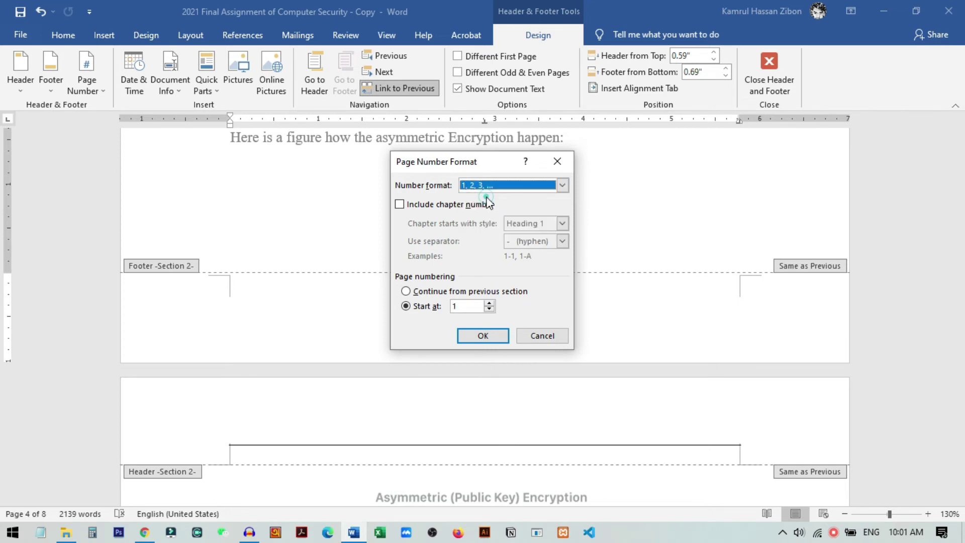
pyautogui.doubleClick(463, 306)
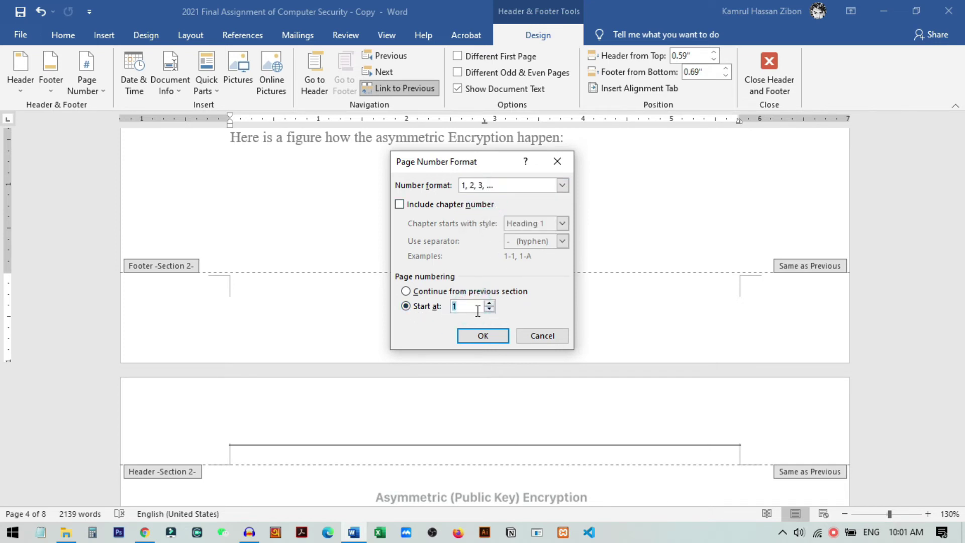
pyautogui.click(483, 335)
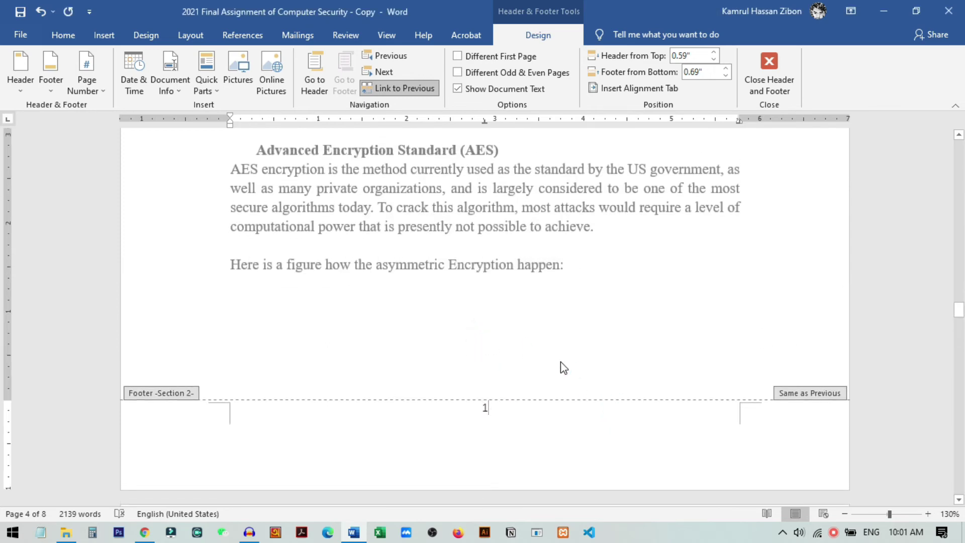
# Step: Check that the footers read iii, 1 and 2, then return to the body text
pyautogui.scroll(15, 560, 361)
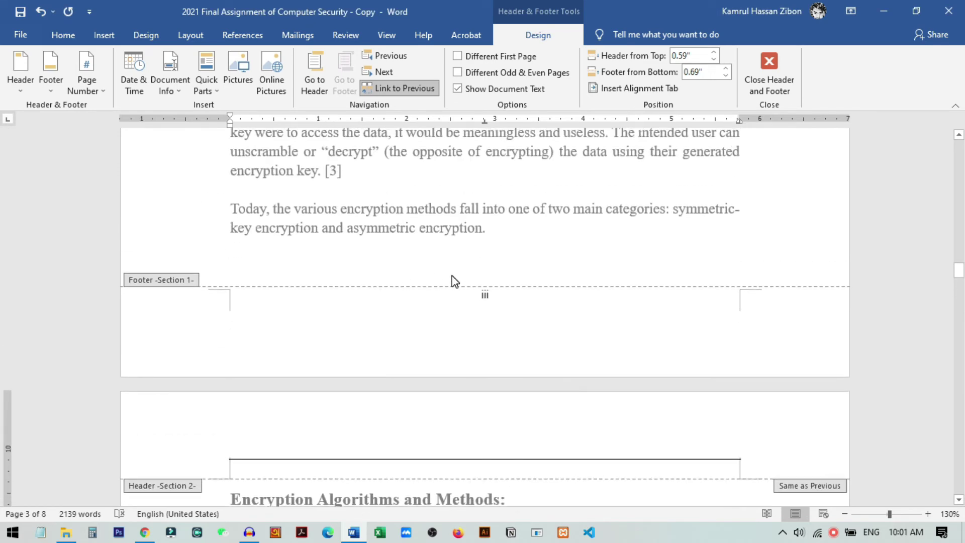
pyautogui.scroll(-15, 493, 293)
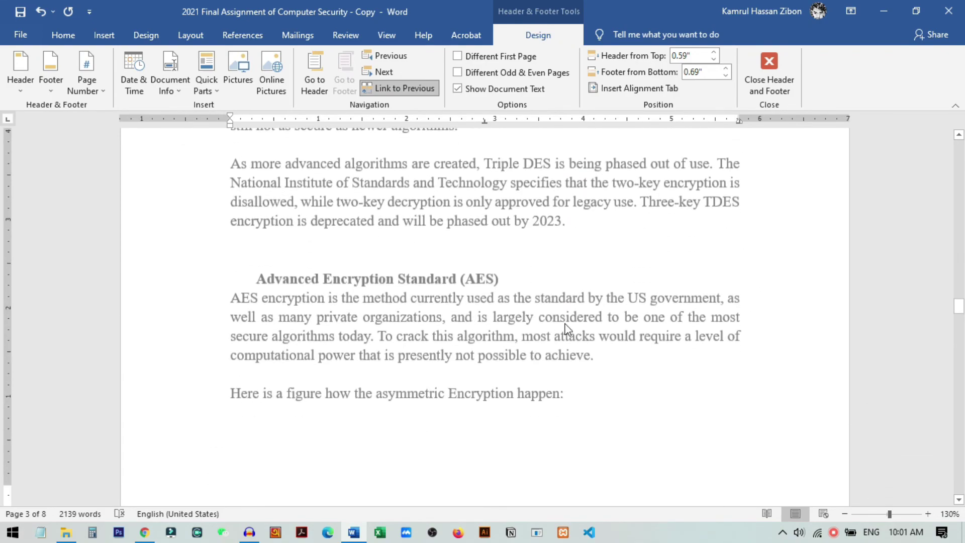
pyautogui.scroll(-4, 567, 330)
pyautogui.doubleClick(663, 271)
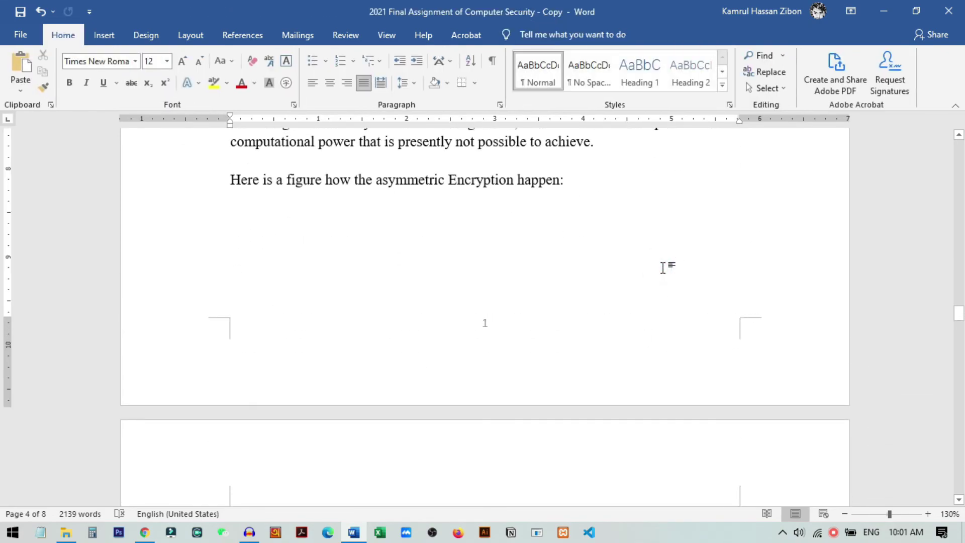
pyautogui.scroll(-15, 664, 268)
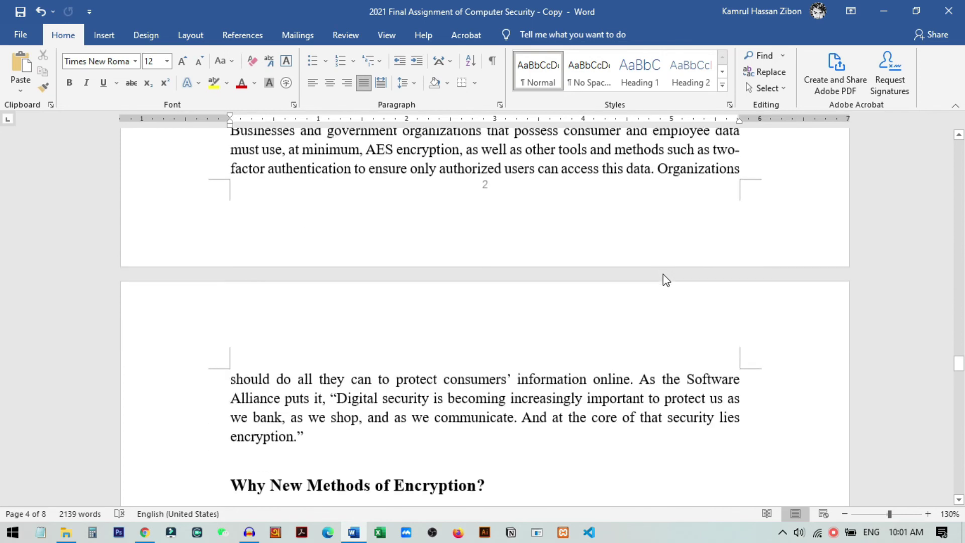
pyautogui.scroll(-3, 664, 275)
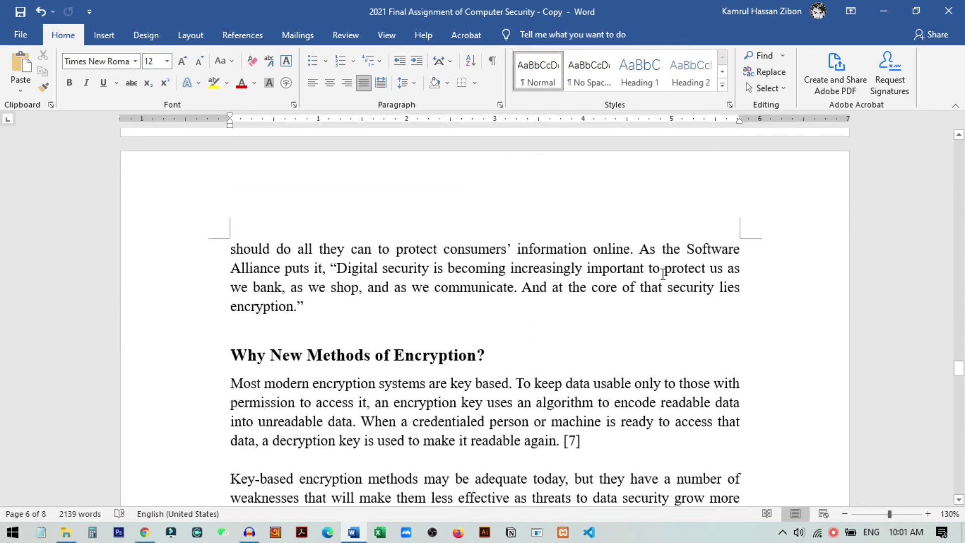
pyautogui.scroll(5, 603, 276)
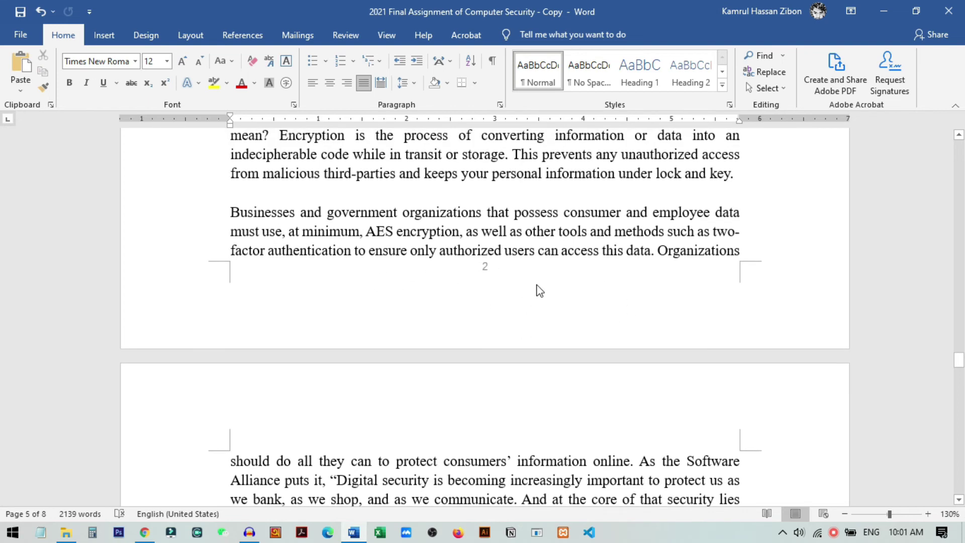
pyautogui.scroll(4, 623, 318)
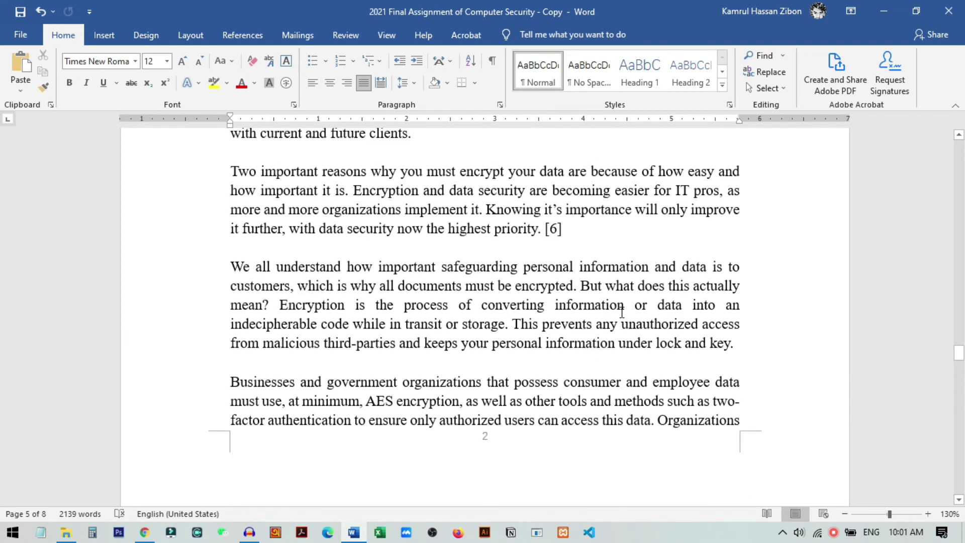
# Step: Remove the page numbers from the document's footers with Remove Page Numbers
pyautogui.click(103, 35)
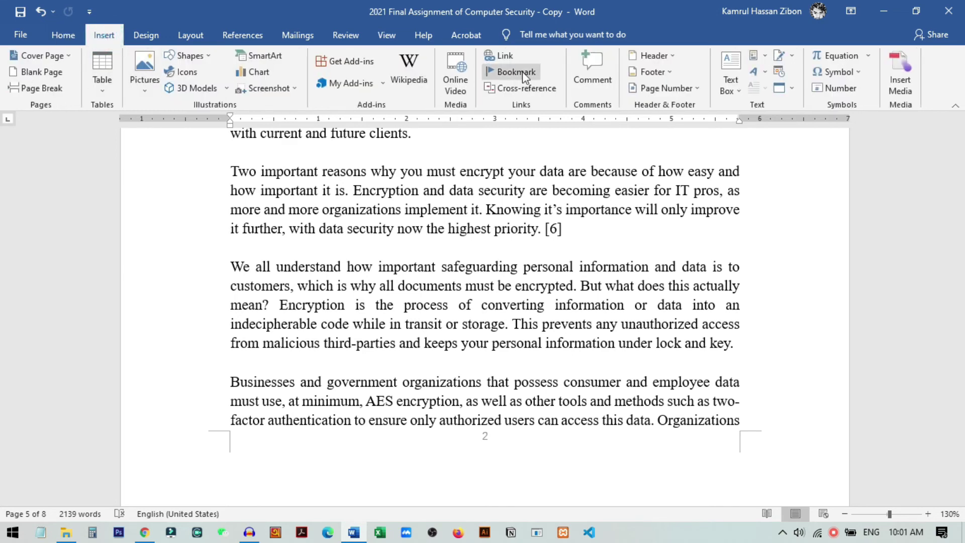
pyautogui.click(677, 92)
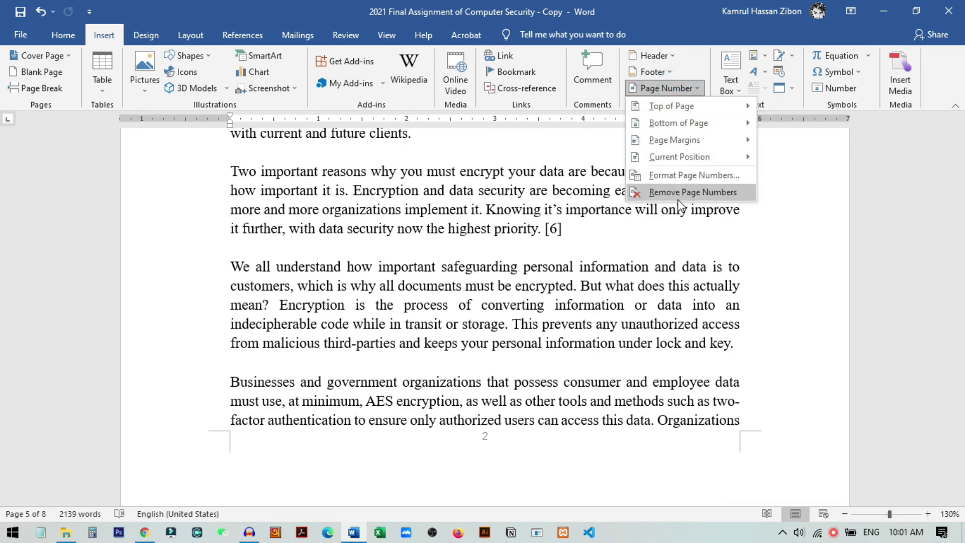
pyautogui.click(692, 192)
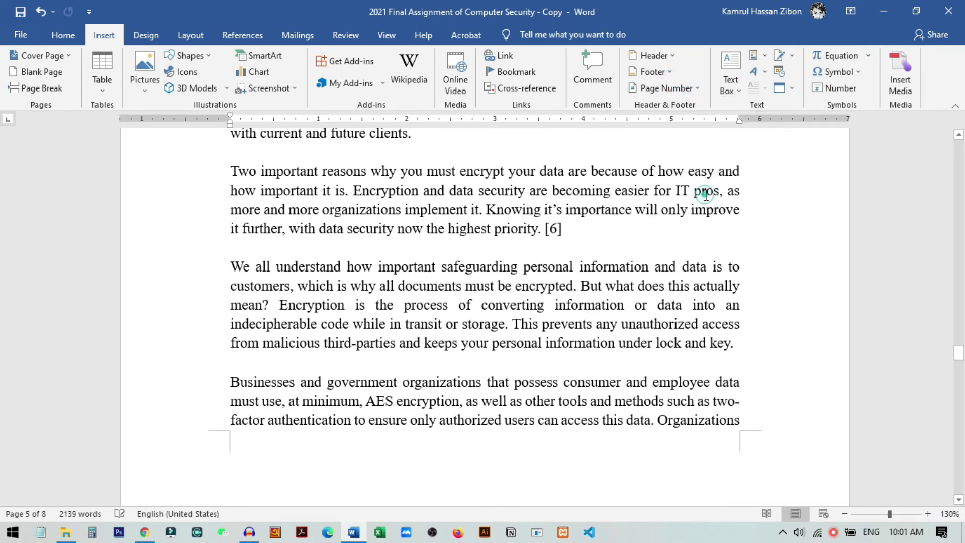
pyautogui.scroll(-4, 625, 286)
pyautogui.scroll(-2, 498, 337)
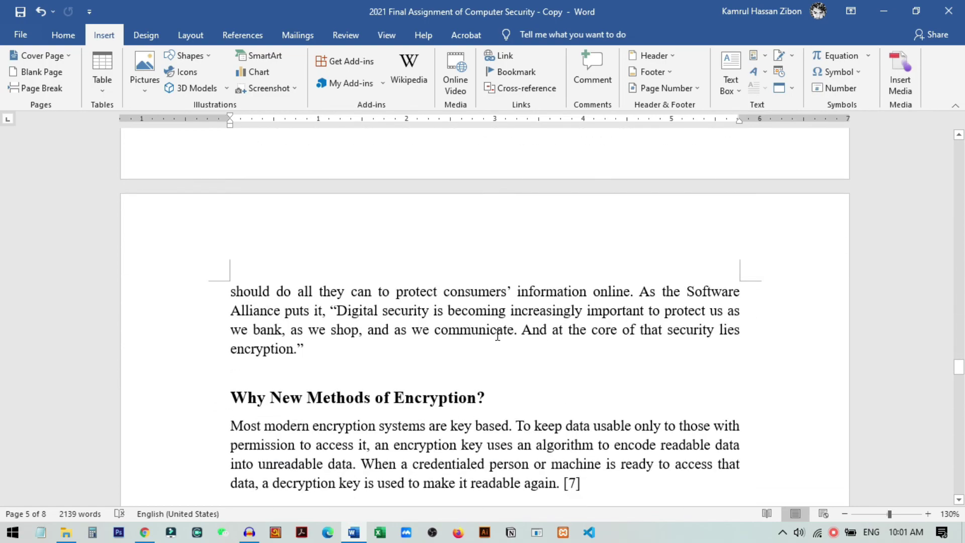
pyautogui.scroll(12, 498, 334)
pyautogui.scroll(20, 511, 378)
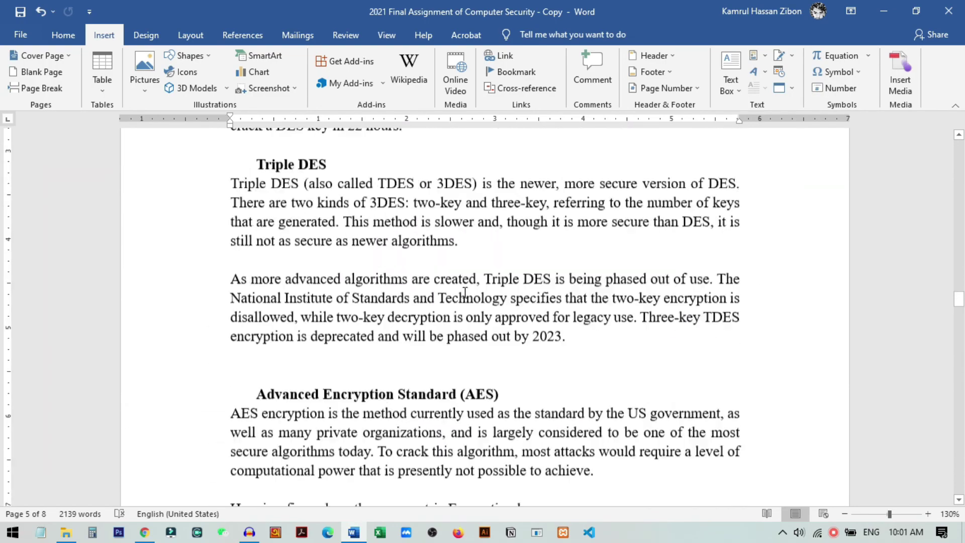